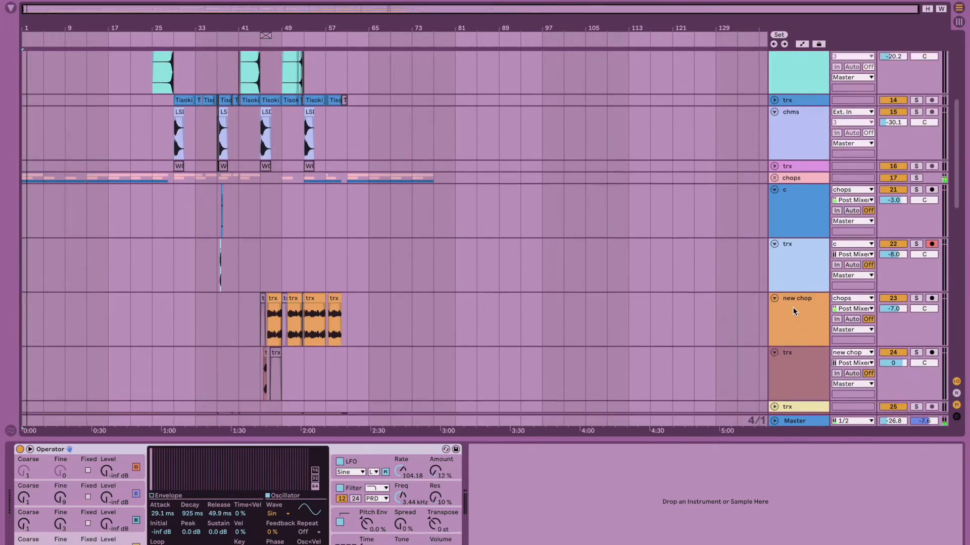
- Expand the chops group and zoom the arrangement in on its opening bars
left_click(794, 201)
left_click(774, 199)
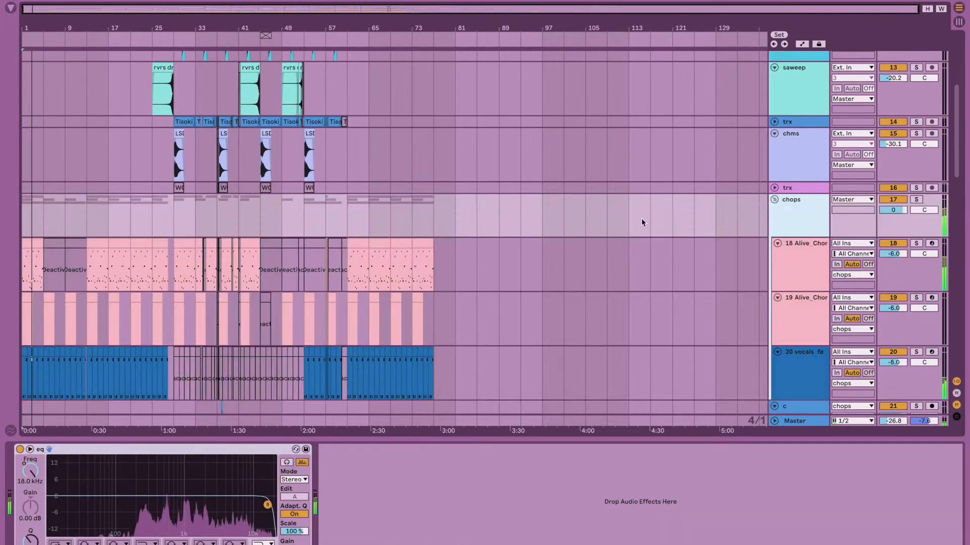
scroll(459, 251, "down", 3)
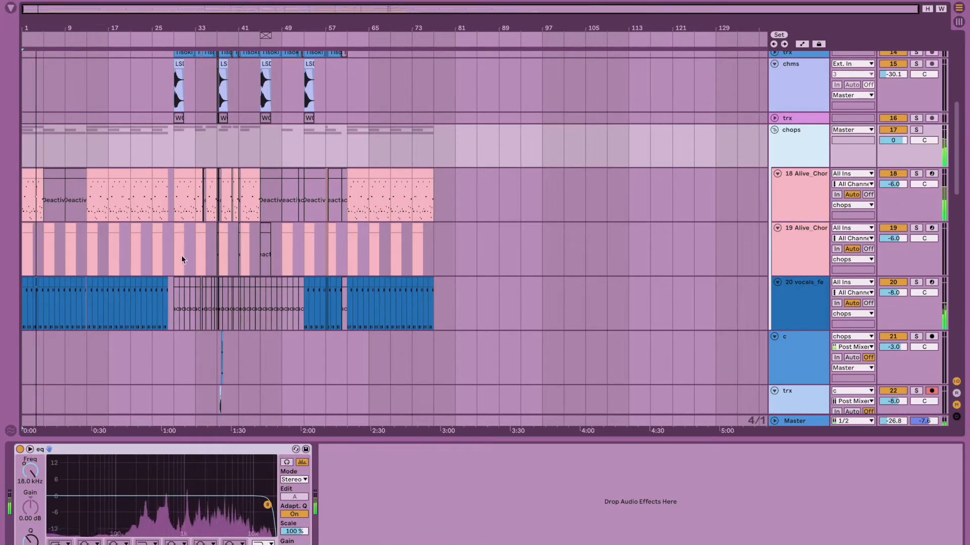
left_click(26, 214)
key("z")
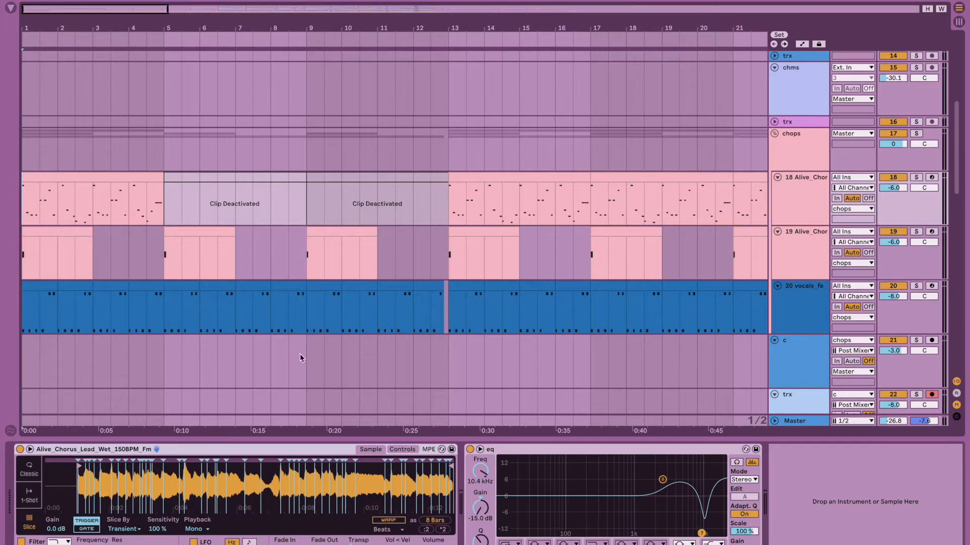
- Solo the 18 Alive_Chorus chop track and play it from bar 1
left_click(810, 206)
key("s")
key("space")
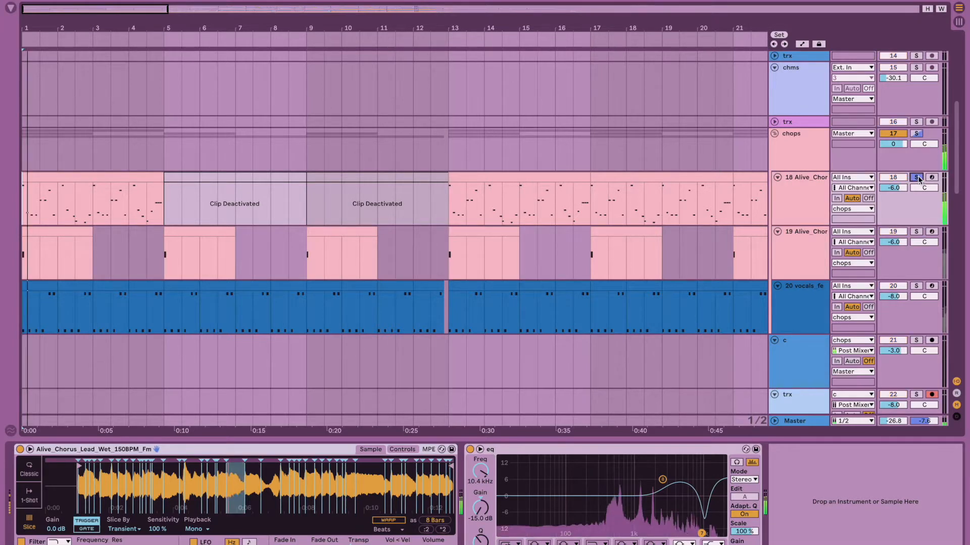
- Open the first 18 Alive_Chorus clip in the note editor, view its chop pattern, and return to the device view
left_click(808, 222)
double_click(33, 177)
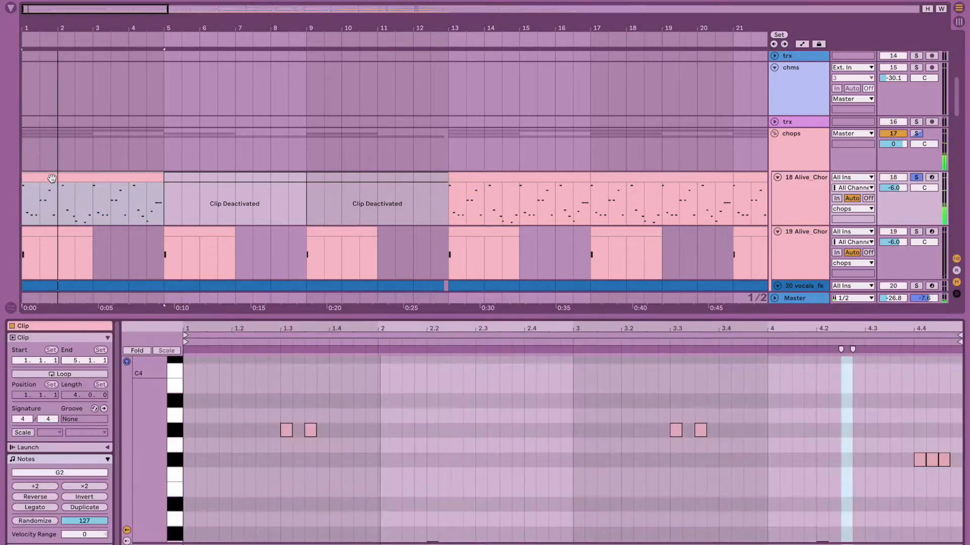
double_click(303, 317)
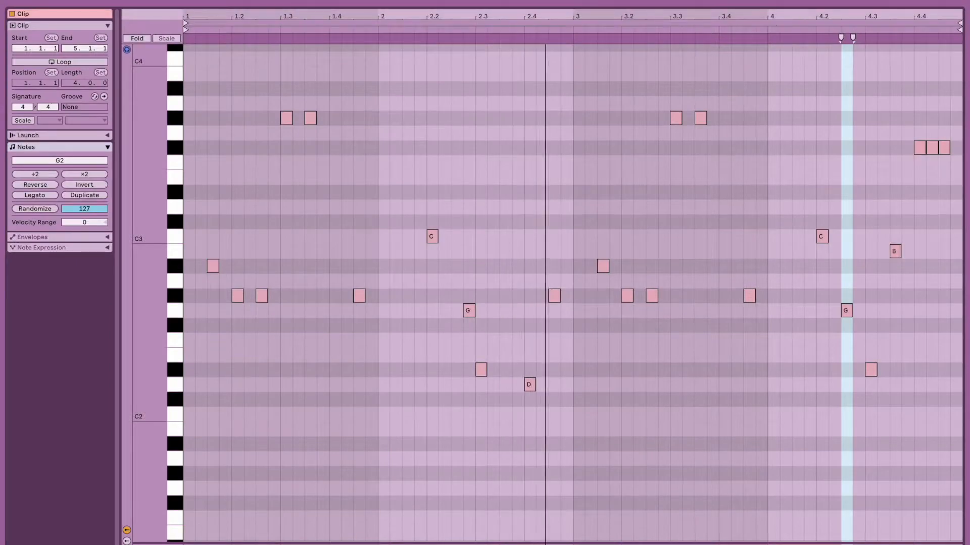
key("shift+Tab")
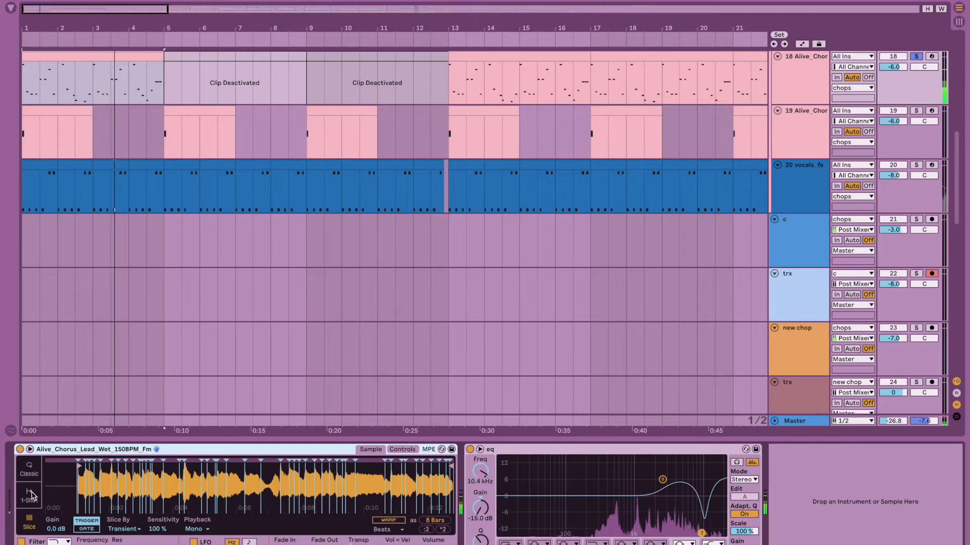
- Audition the Alive_Chorus sampler in Classic and 1-Shot modes, and set it back to Slice mode
left_click(29, 473)
key("space")
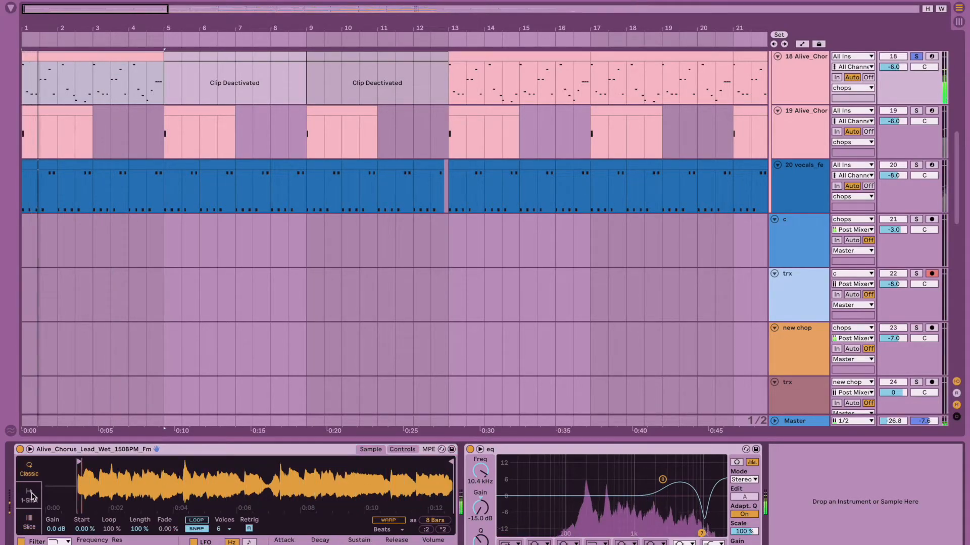
key("space")
left_click(30, 497)
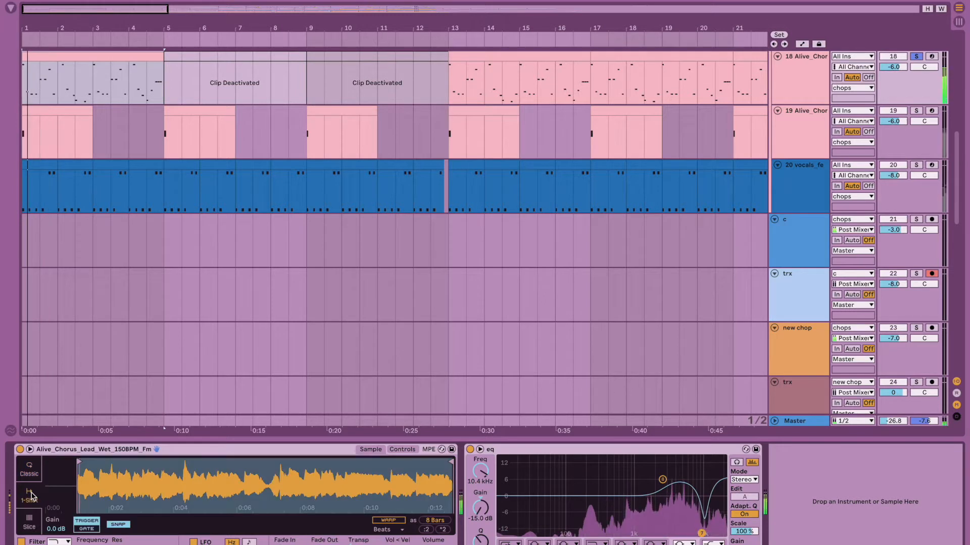
key("space")
left_click(28, 520)
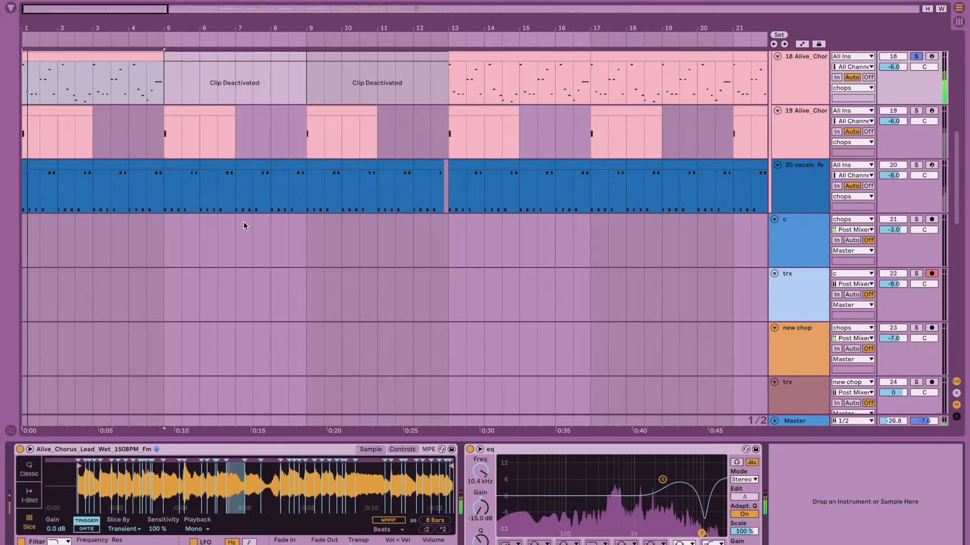
- Reopen the notes of the soloed vocal chop clip, check the lower octaves, and close the editor
scroll(244, 77, "up", 2)
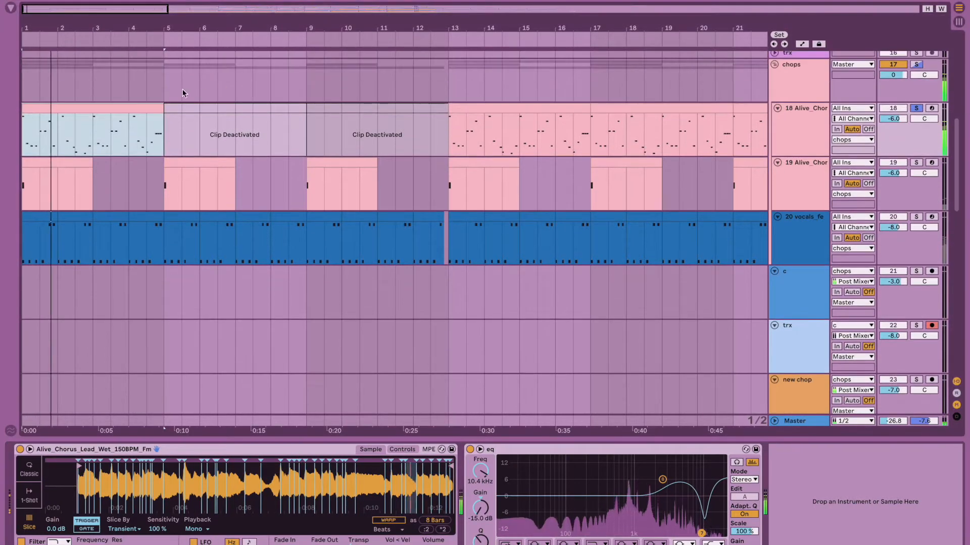
double_click(137, 108)
scroll(680, 475, "down", 4)
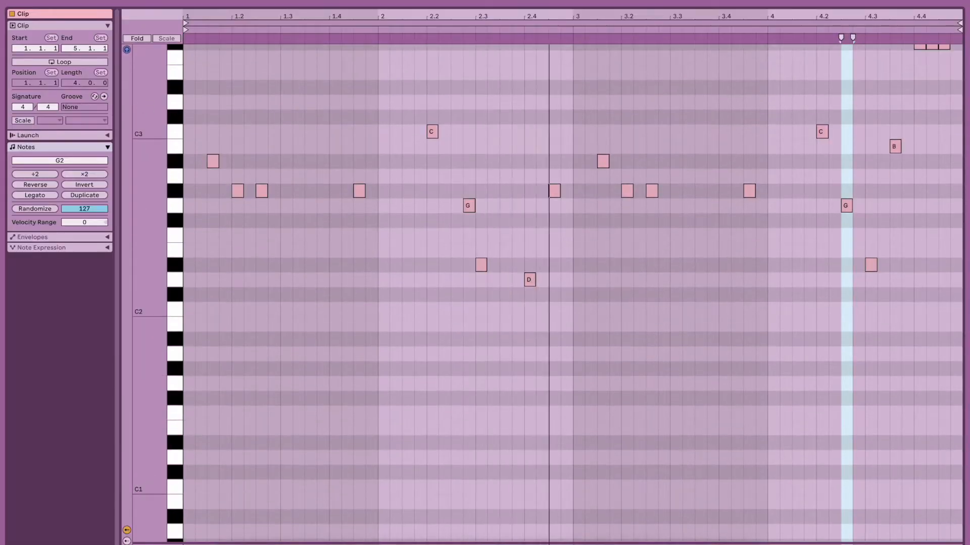
key("shift+Tab")
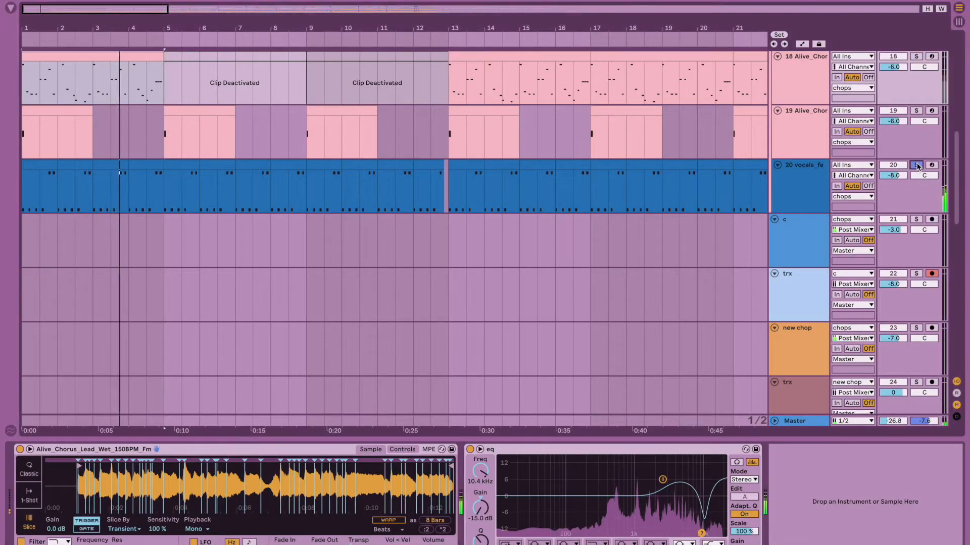
- Solo the 20 vocals_fe track and review its device chain from the sliced sample through to the delay
left_click(915, 165)
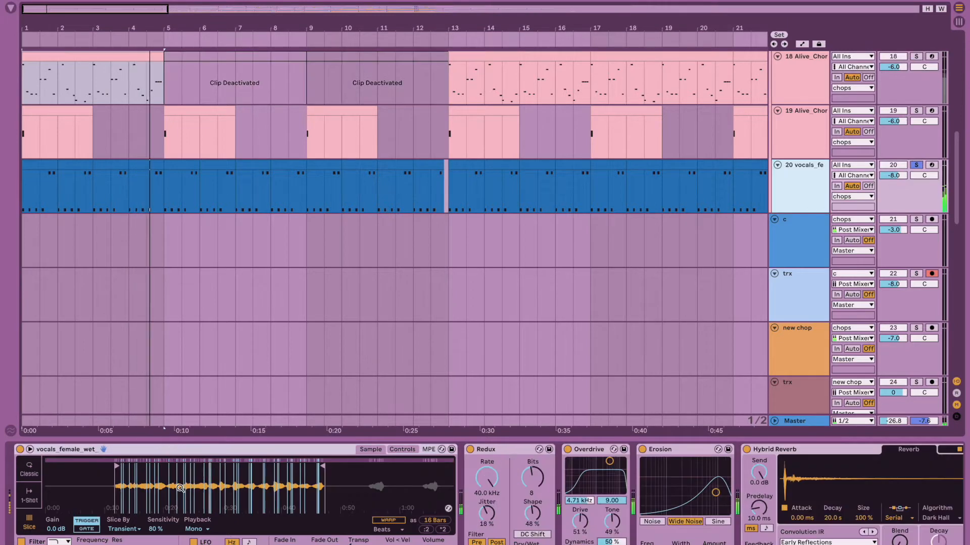
scroll(428, 482, "right", 3)
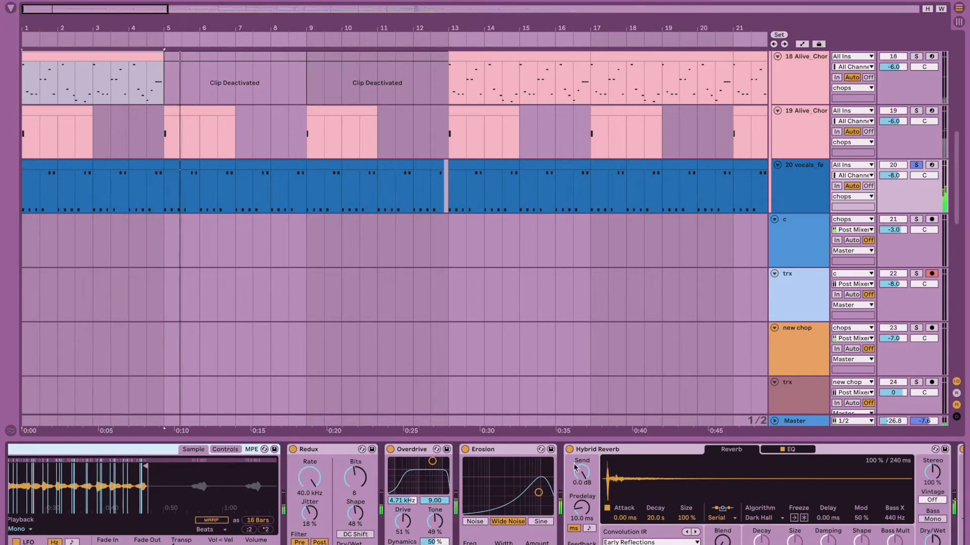
scroll(573, 467, "right", 7)
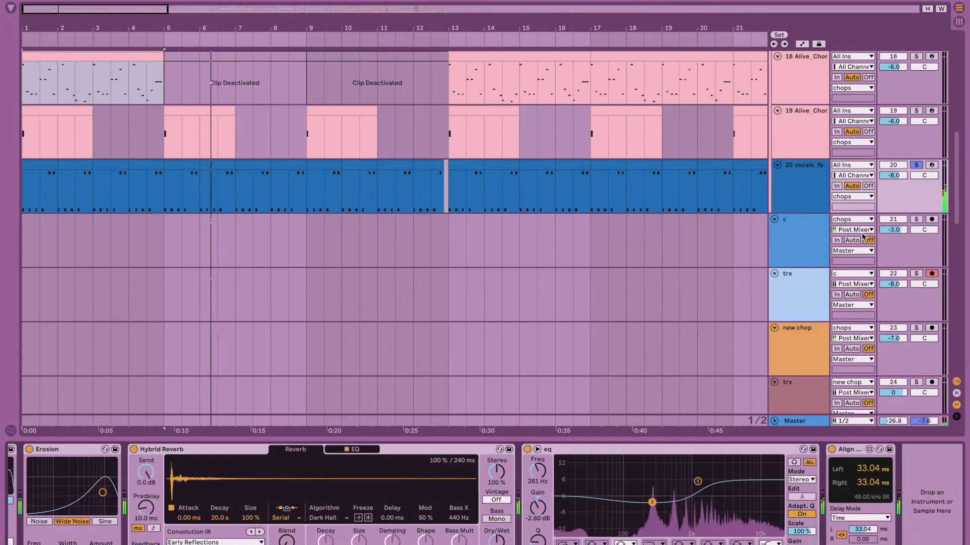
- Select the drms track and open its long drum clip in the note editor
scroll(462, 173, "down", 6)
scroll(462, 172, "down", 6)
left_click_drag(165, 168, 574, 152)
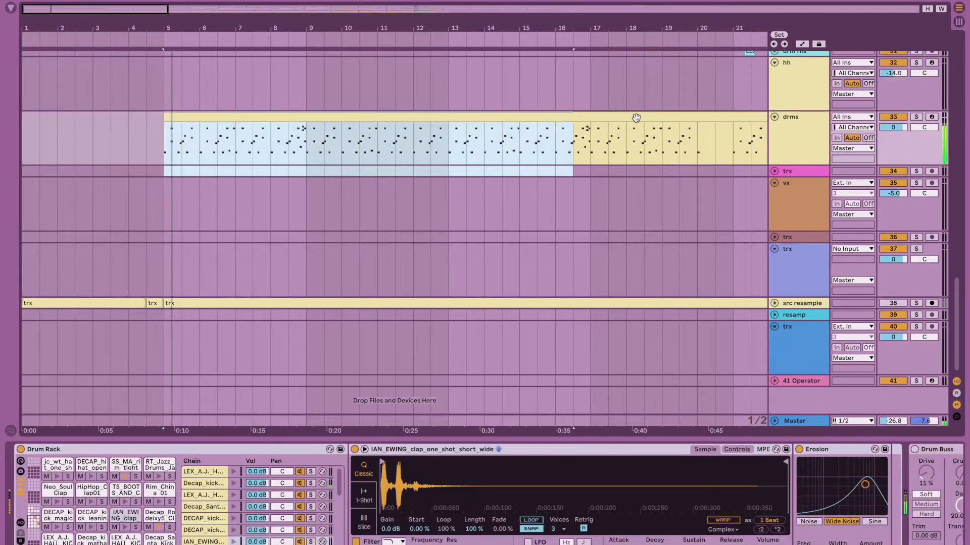
left_click(796, 147)
double_click(655, 118)
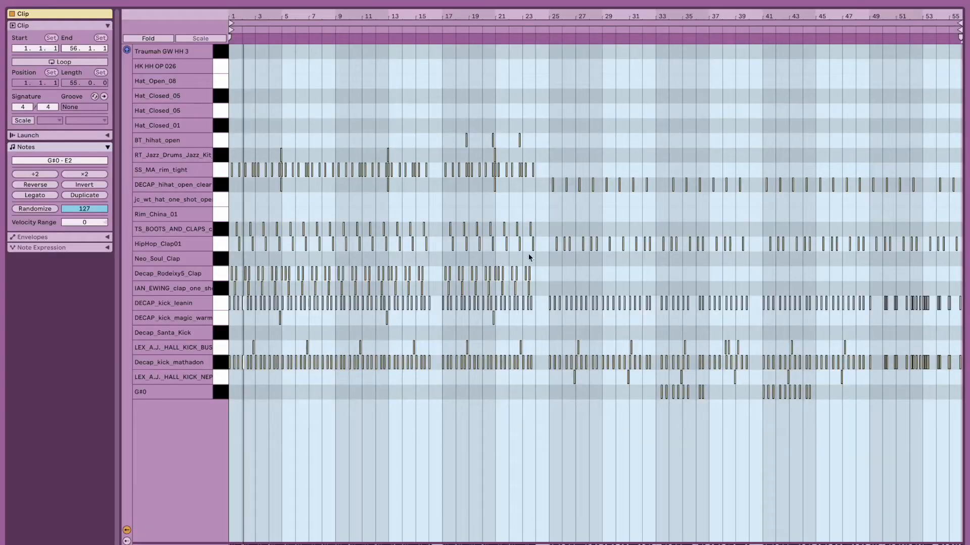
- Examine the drum hits in the first eight bars of the drms clip, and return to the device view
left_click(289, 332)
scroll(289, 333, "up", 5)
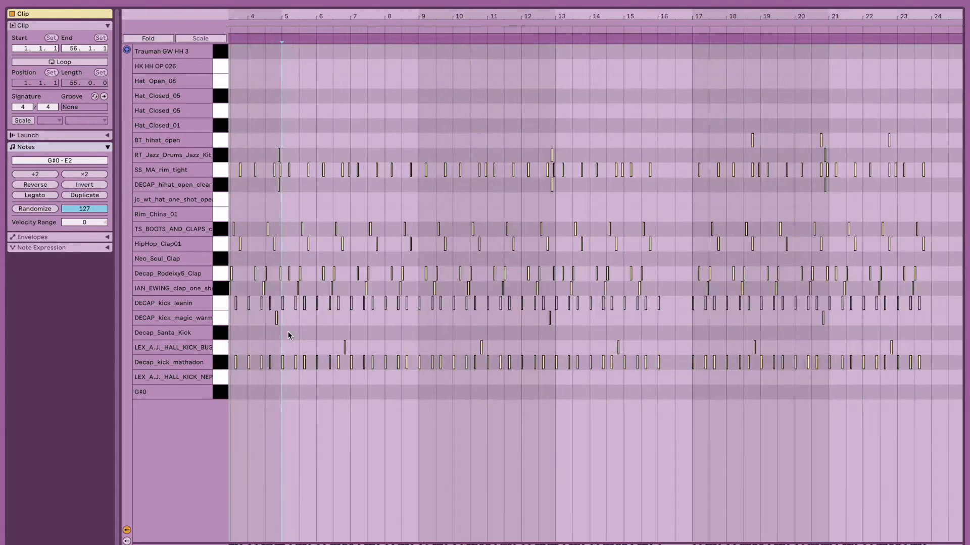
scroll(288, 335, "left", 6)
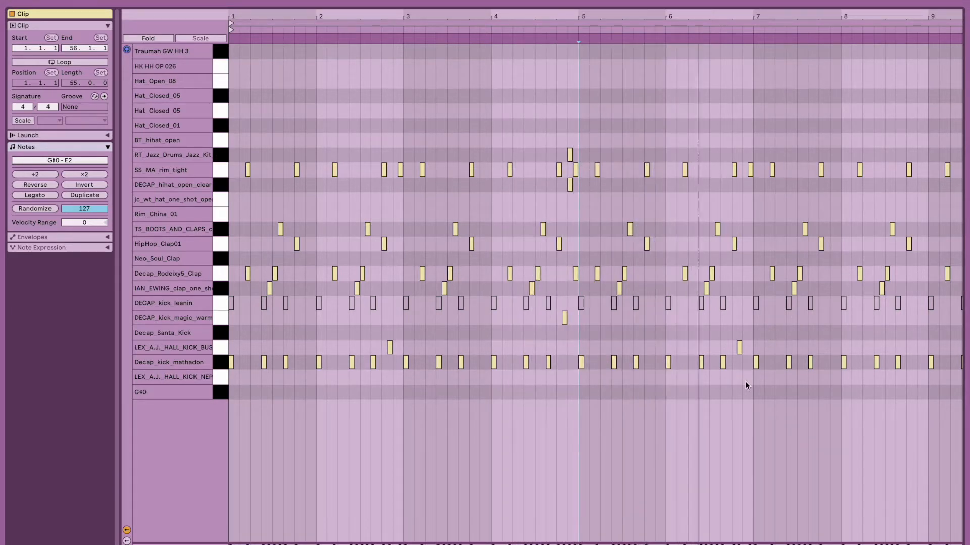
key("shift+Tab")
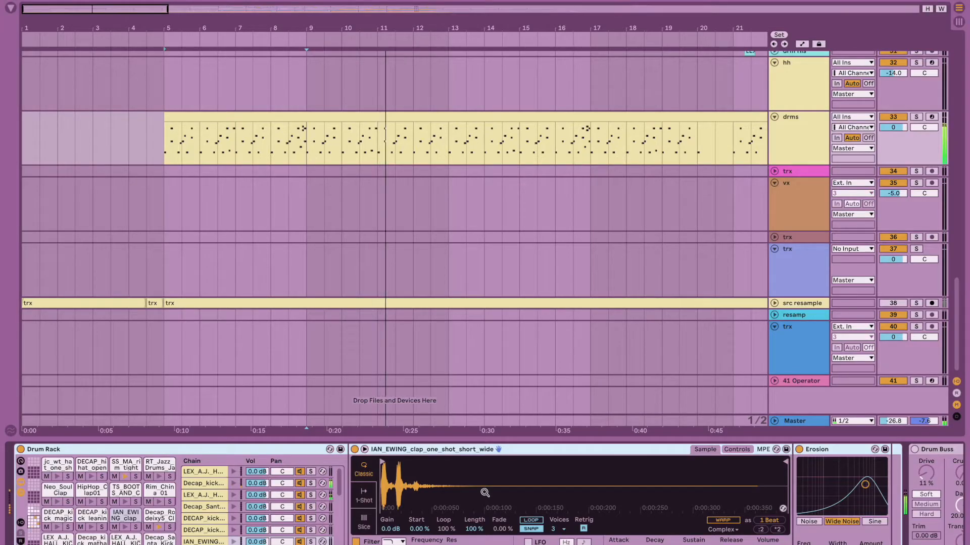
- Review the drms device chain and the Decap_kick_mathadon pad's effects, including the Spectre plug-in's settings
scroll(587, 543, "right", 5)
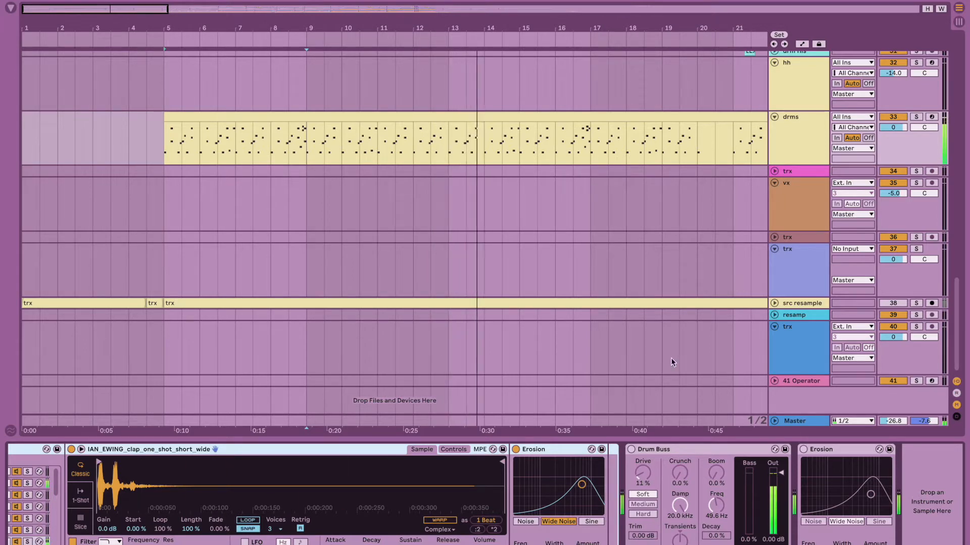
scroll(124, 510, "left", 5)
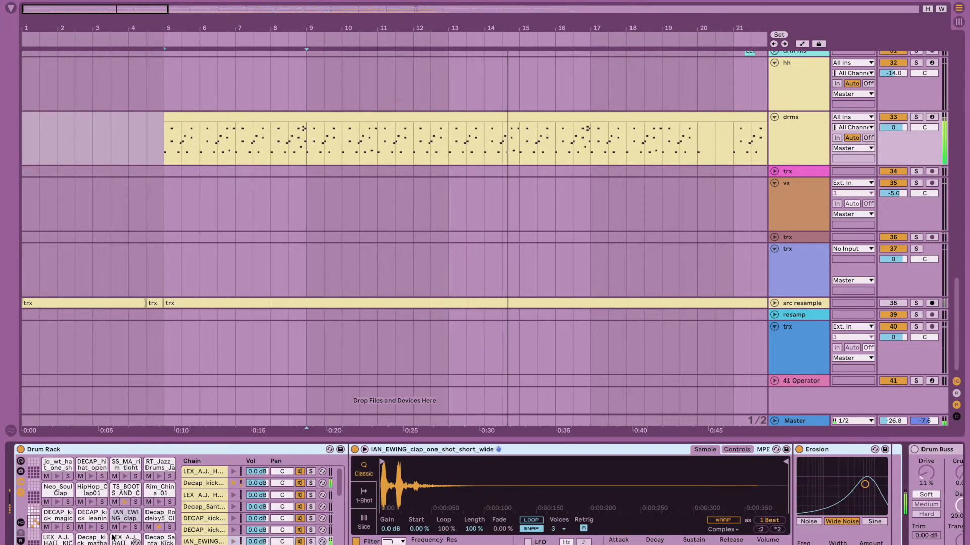
left_click(94, 539)
scroll(278, 505, "right", 6)
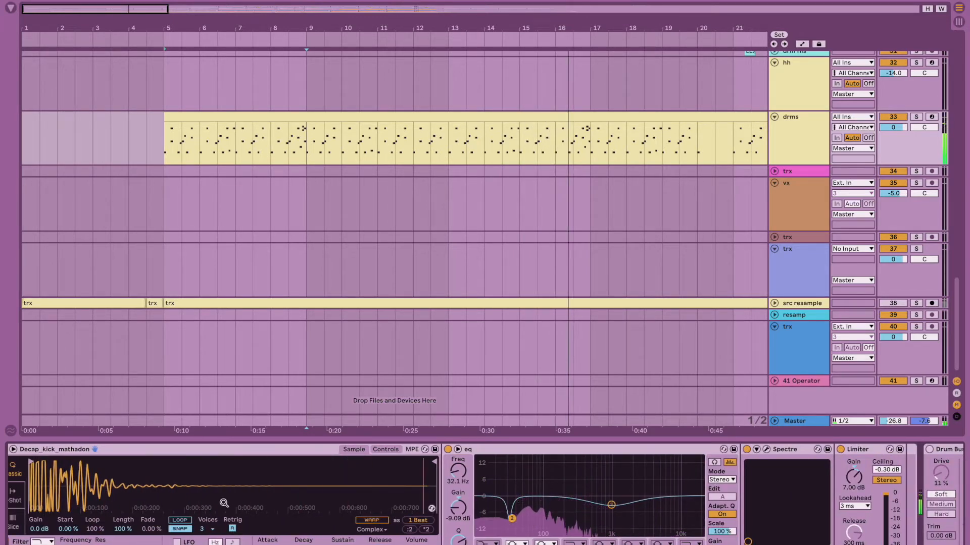
scroll(643, 522, "right", 4)
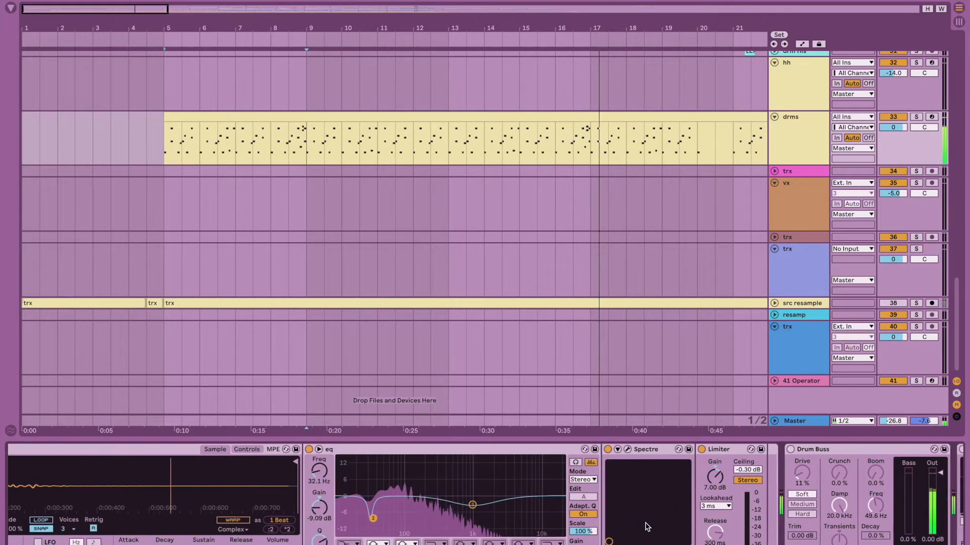
left_click(627, 450)
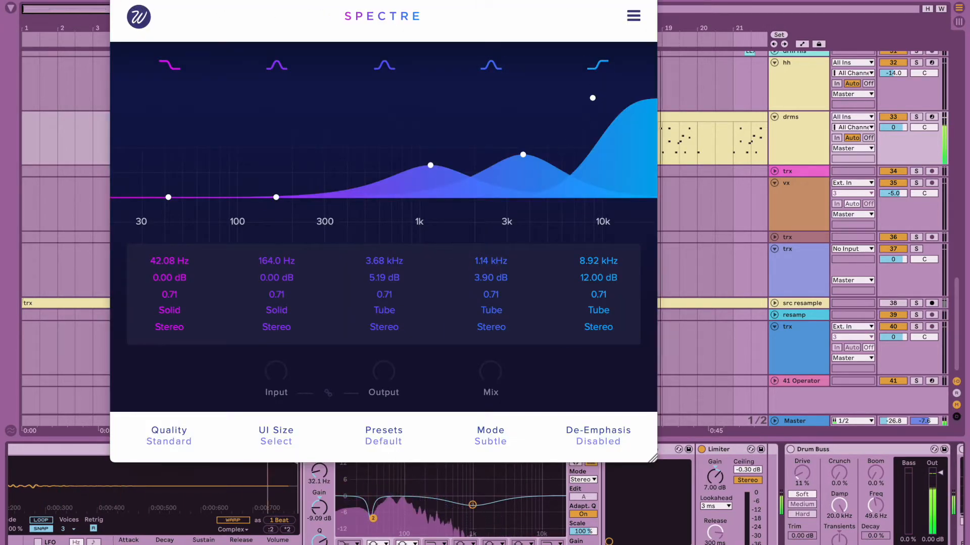
key("super+w")
- Select the 26 zay sb track and unfold it in the arrangement
scroll(414, 287, "right", 8)
scroll(413, 288, "up", 8)
scroll(414, 286, "down", 10)
scroll(413, 287, "up", 6)
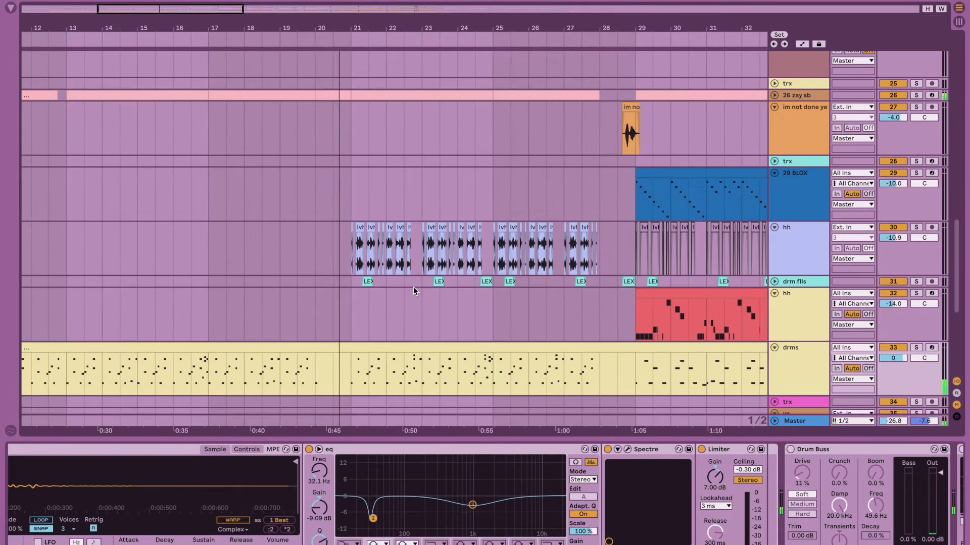
left_click(781, 99)
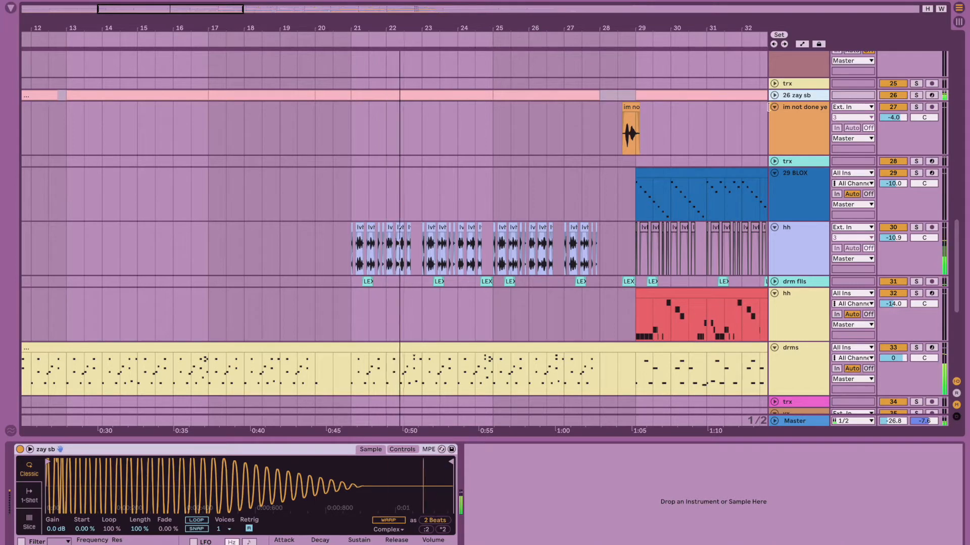
left_click(773, 95)
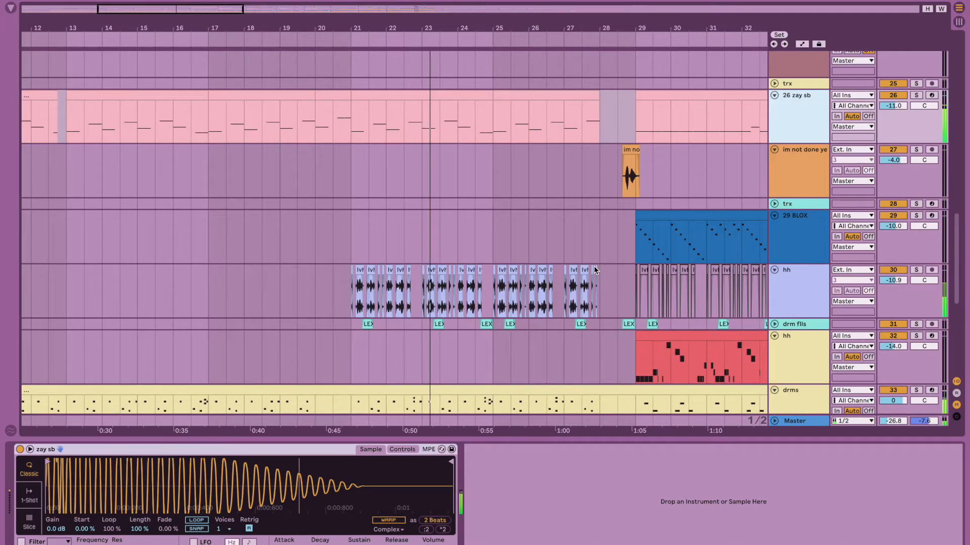
- Select and solo the hh audio track, number 30
scroll(595, 271, "down", 2)
left_click(800, 244)
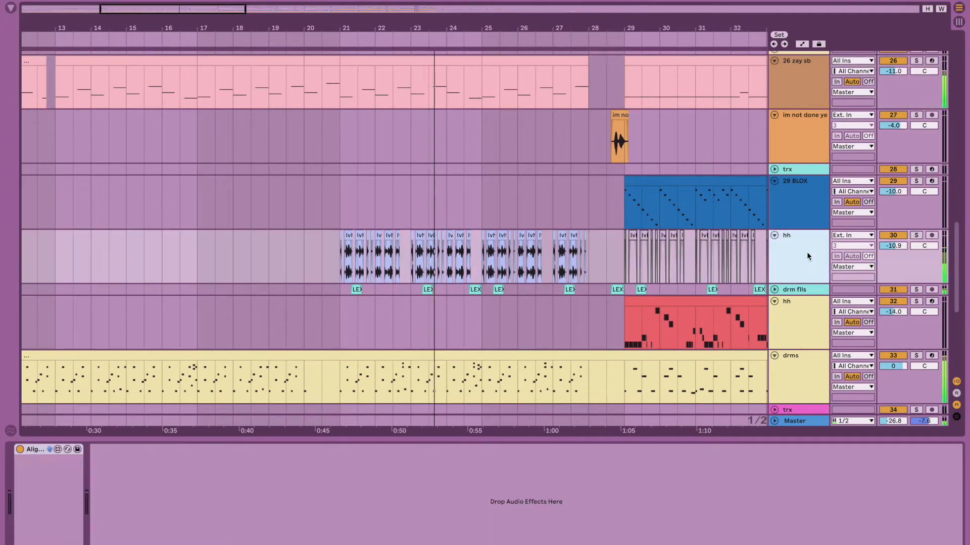
left_click(916, 237)
- Examine and play the chopped lvhat1 clips on the hh track from bar 21
scroll(422, 269, "up", 5)
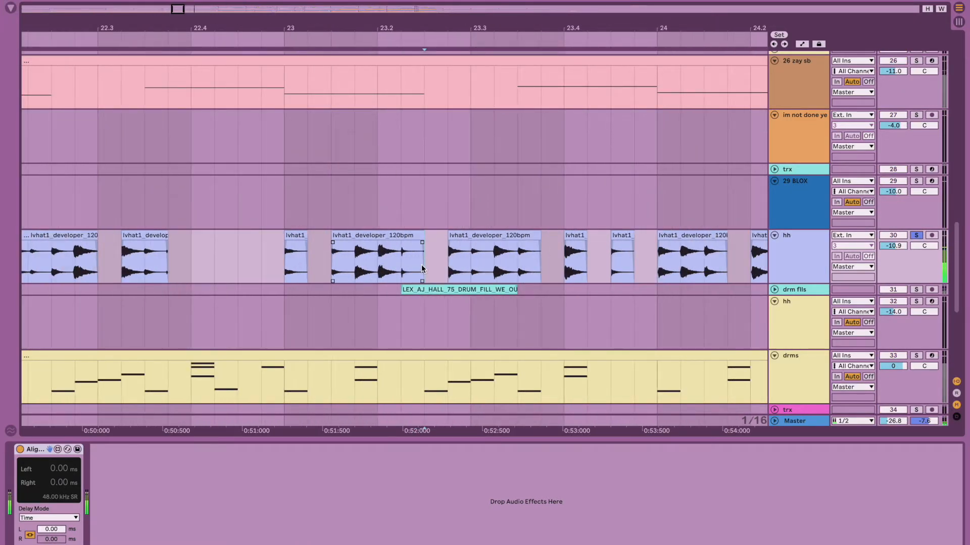
scroll(421, 265, "down", 4)
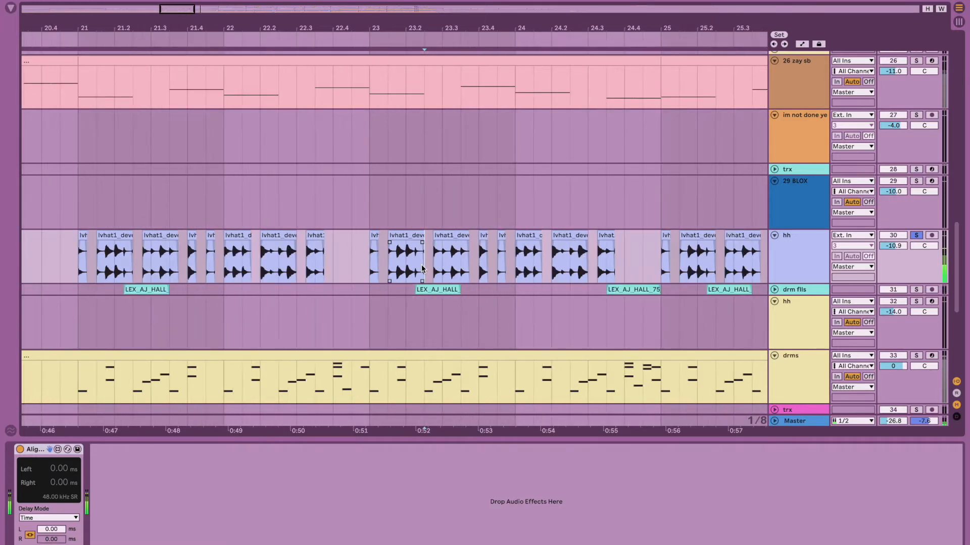
left_click(286, 271)
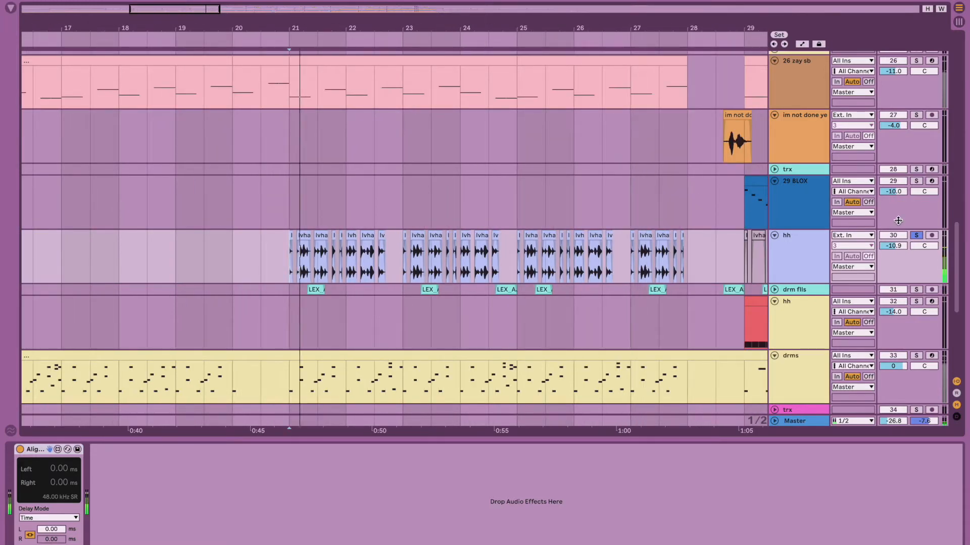
double_click(390, 249)
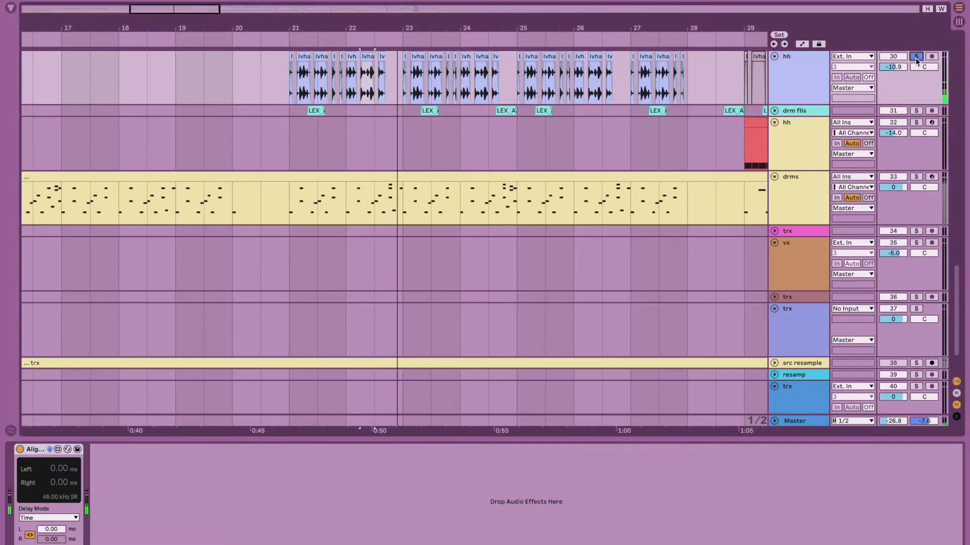
scroll(659, 146, "up", 5)
scroll(659, 146, "right", 3)
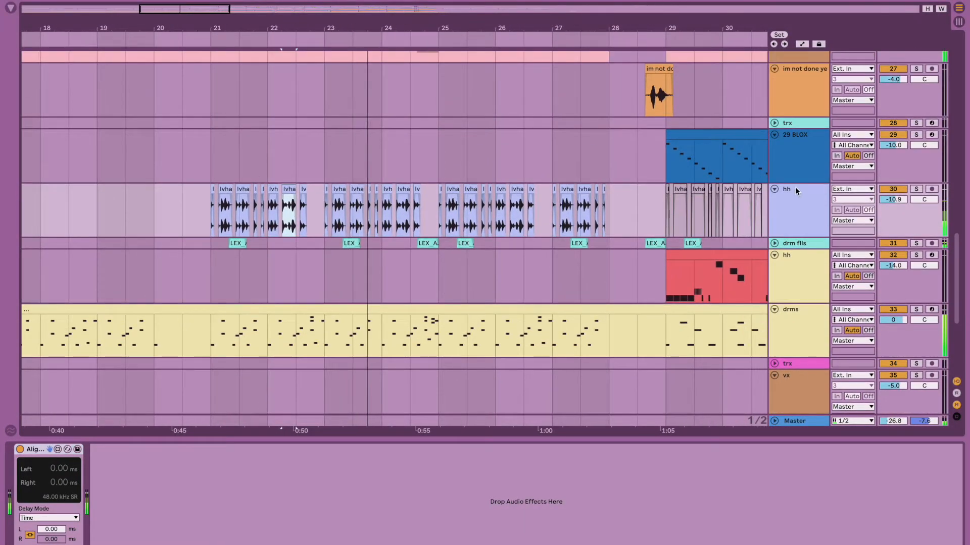
- Unfold the drm flls track, number 31, and select its LEX clip just after bar 27
scroll(698, 241, "up", 10)
scroll(699, 242, "right", 3)
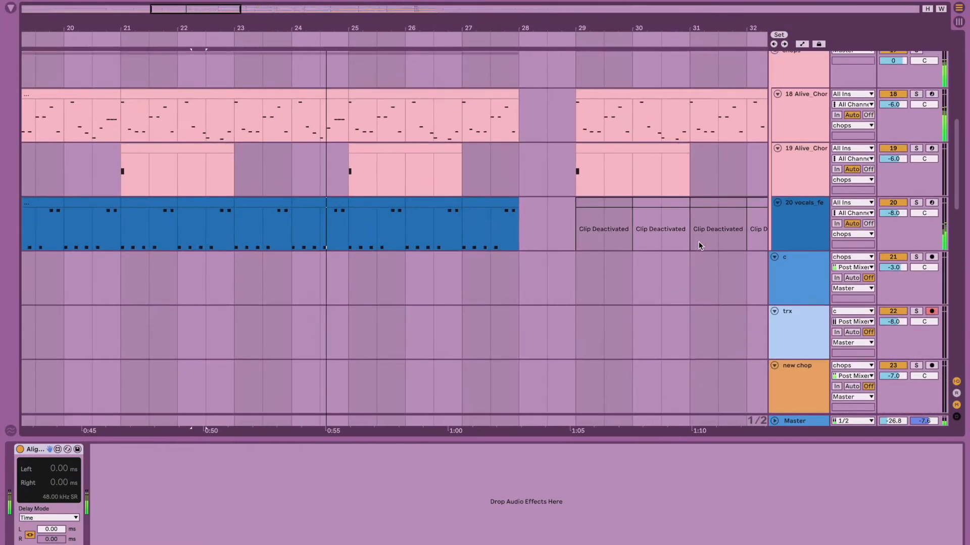
scroll(699, 246, "up", 10)
scroll(699, 246, "right", 2)
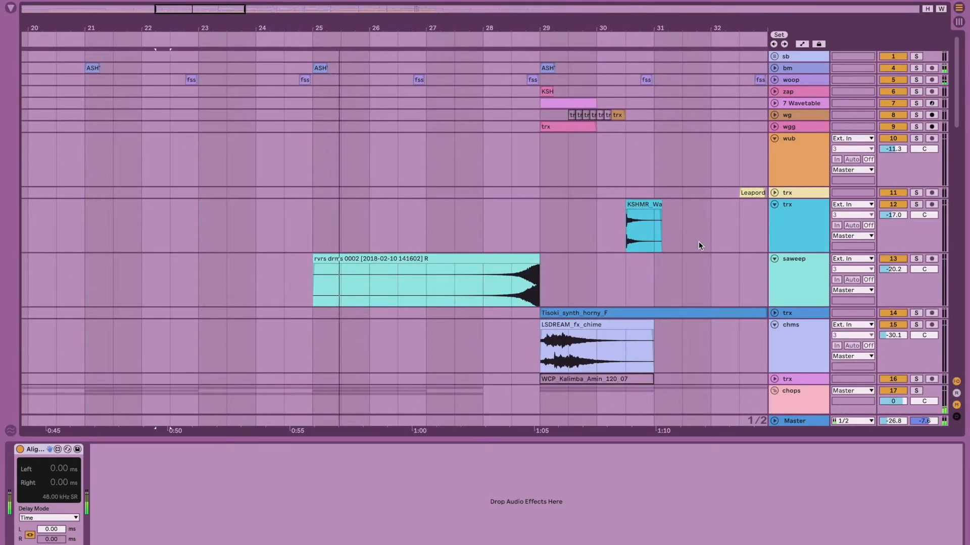
scroll(698, 245, "down", 10)
scroll(698, 246, "left", 2)
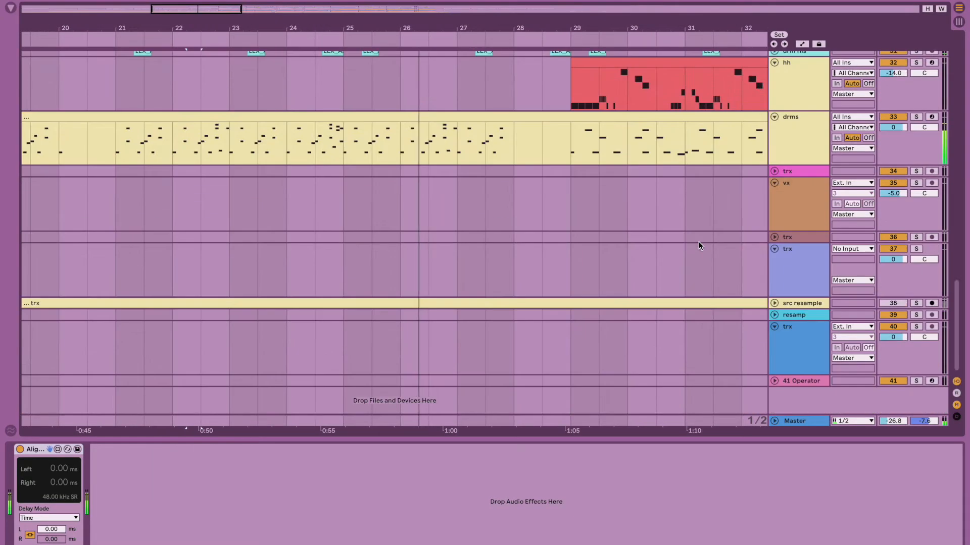
left_click(774, 307)
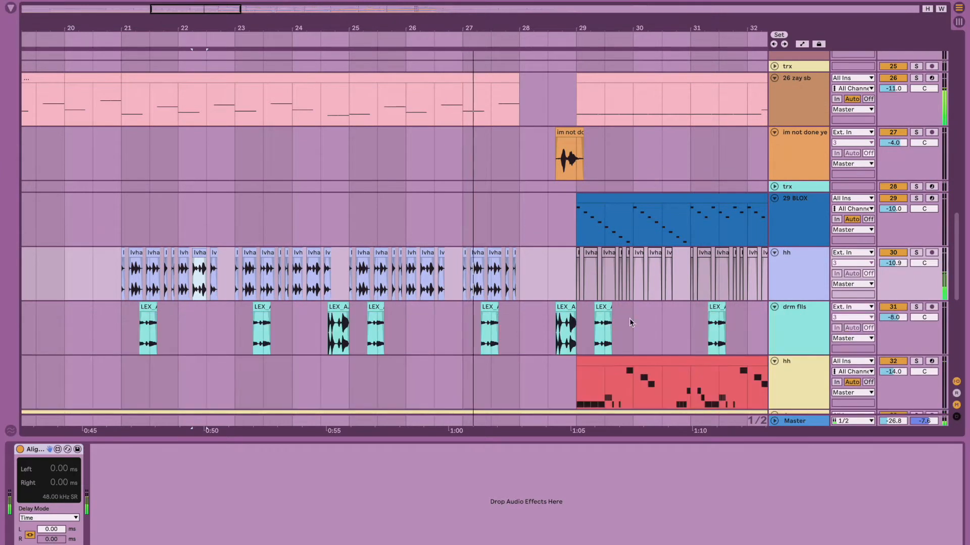
left_click(493, 303)
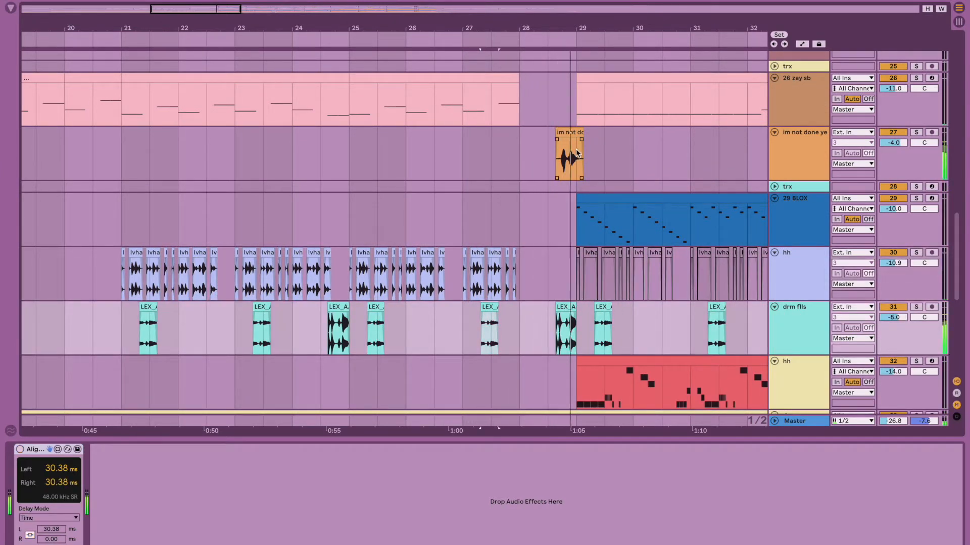
- Select the hh drum rack track, number 32, and review its device chain through Drum Buss, Erosion and Align Delay
scroll(607, 160, "down", 5)
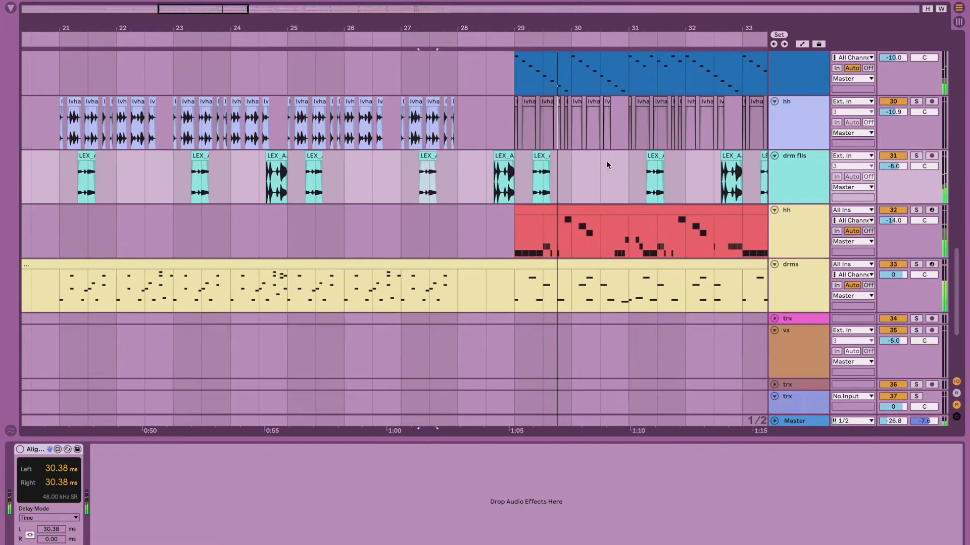
scroll(565, 186, "down", 3)
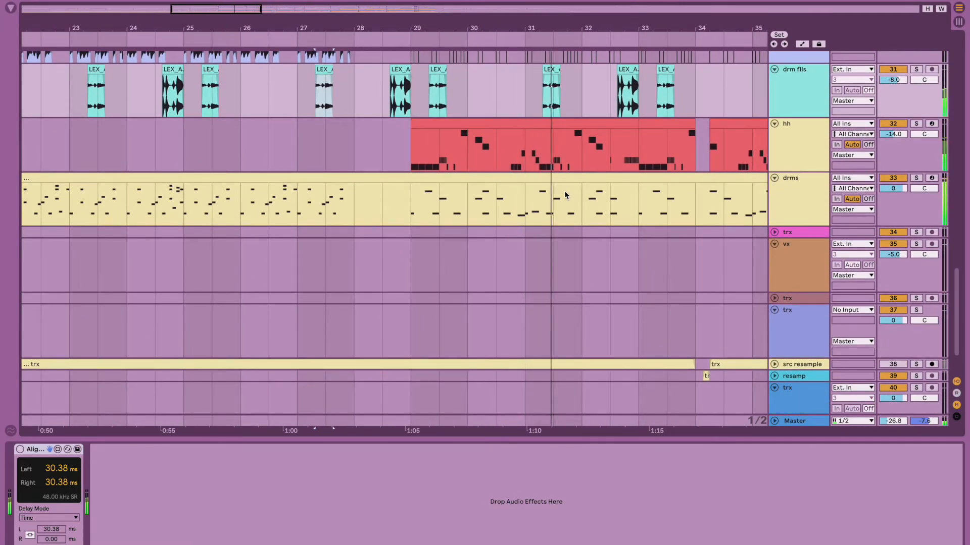
scroll(565, 187, "up", 1)
left_click(797, 177)
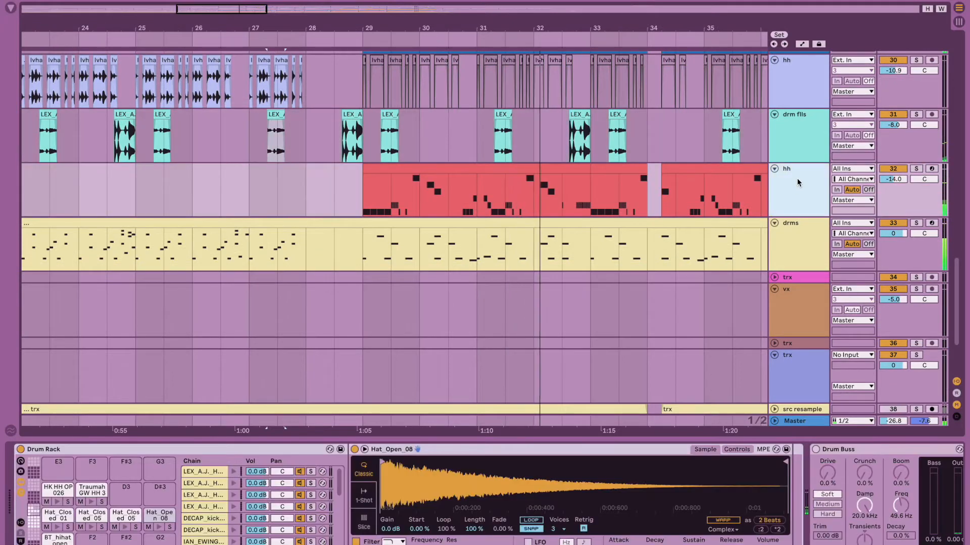
left_click(678, 450)
scroll(678, 450, "right", 5)
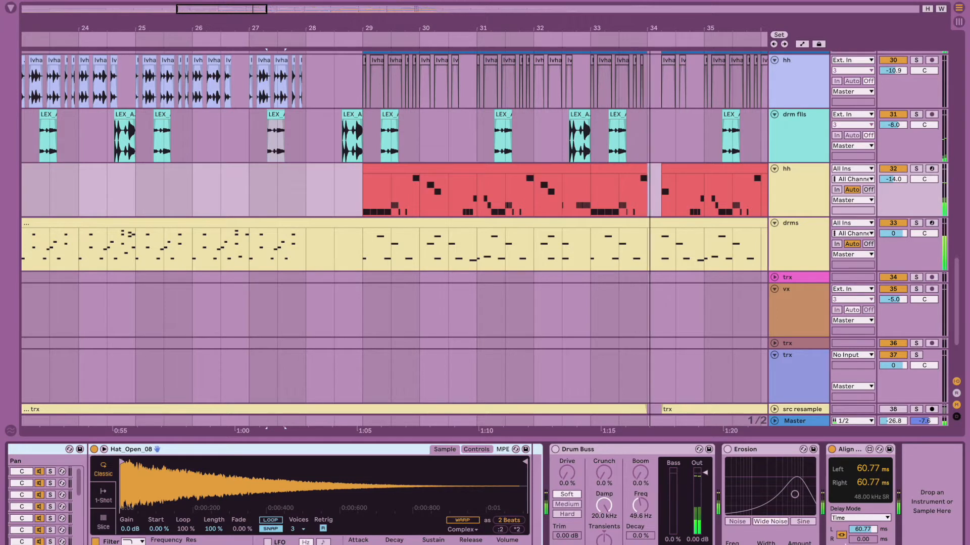
left_click(852, 450)
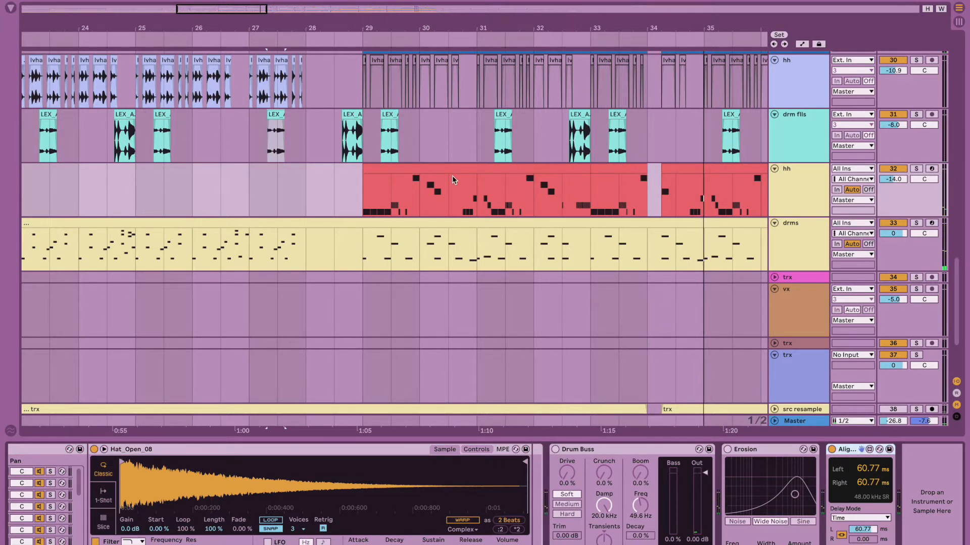
- Examine the hi-hat notes of the hh clip at bar 29, and show the track delay settings for all tracks
double_click(452, 174)
left_click(292, 175)
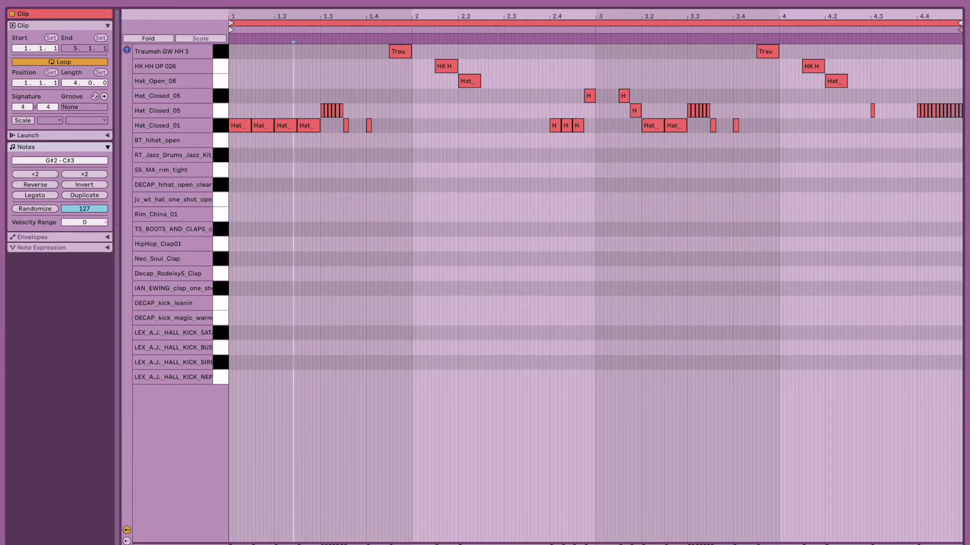
key("shift+Tab")
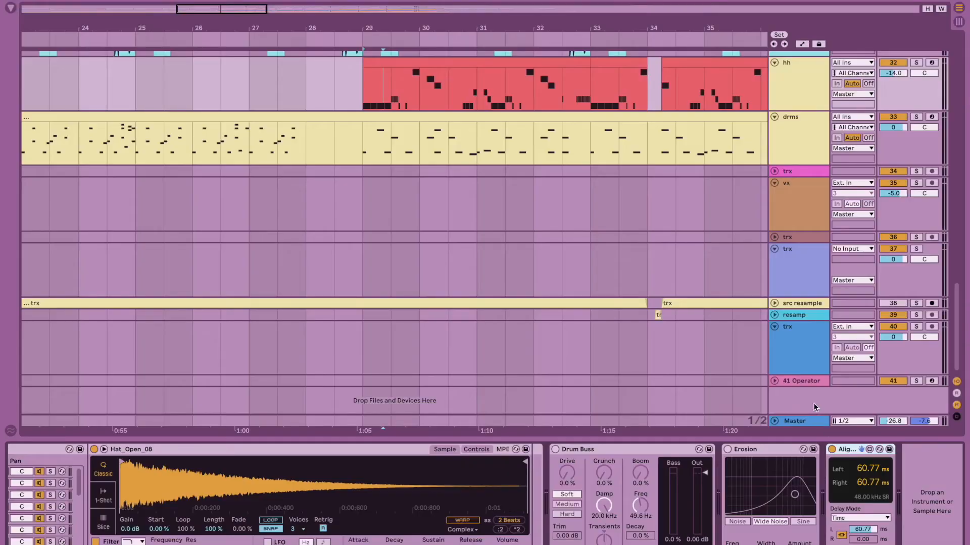
left_click(957, 417)
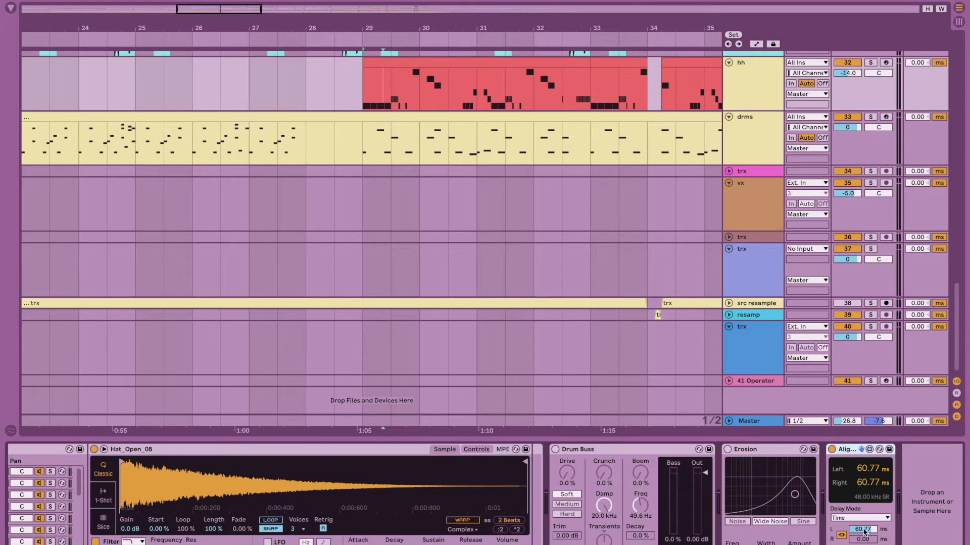
- Recheck the notes of the hh clip on track 32 and audition it in solo from bar 29
double_click(473, 79)
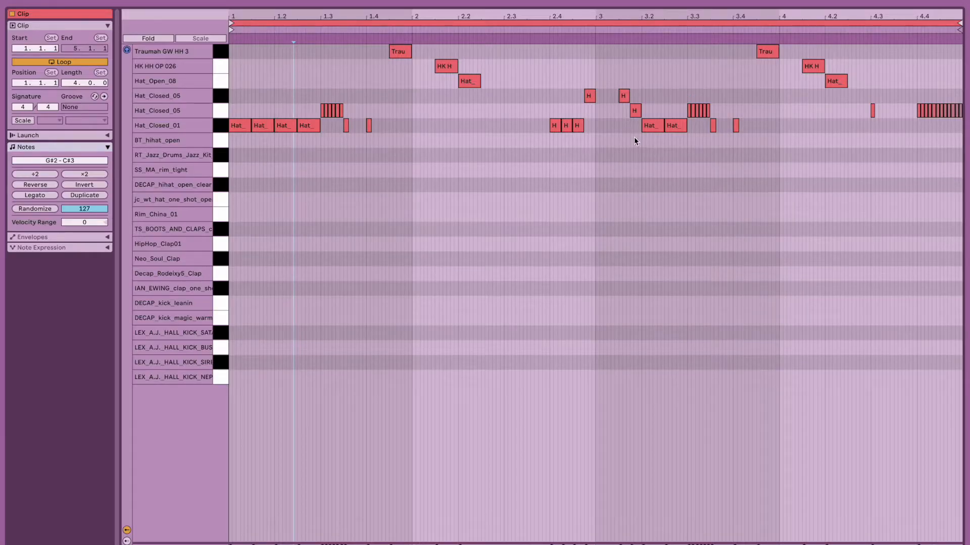
key("shift+Tab")
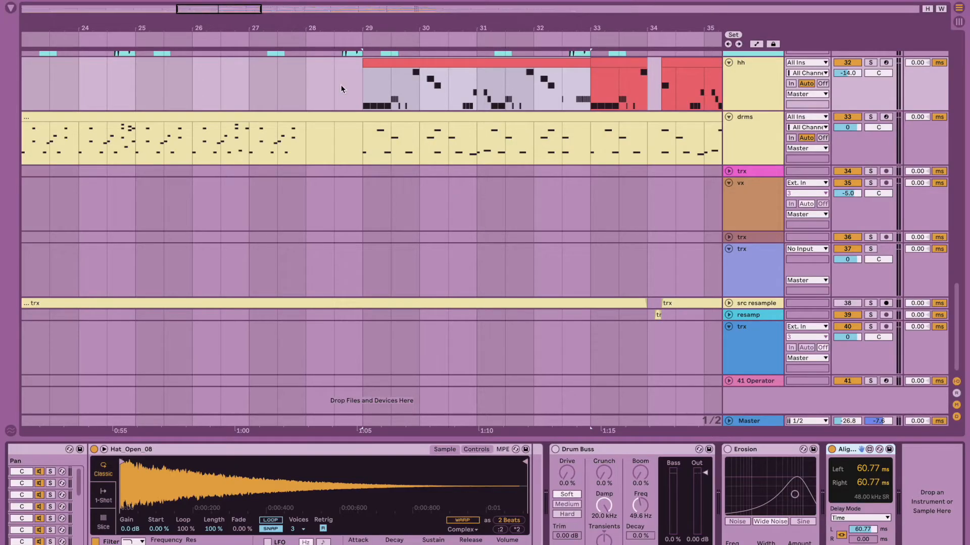
key("space")
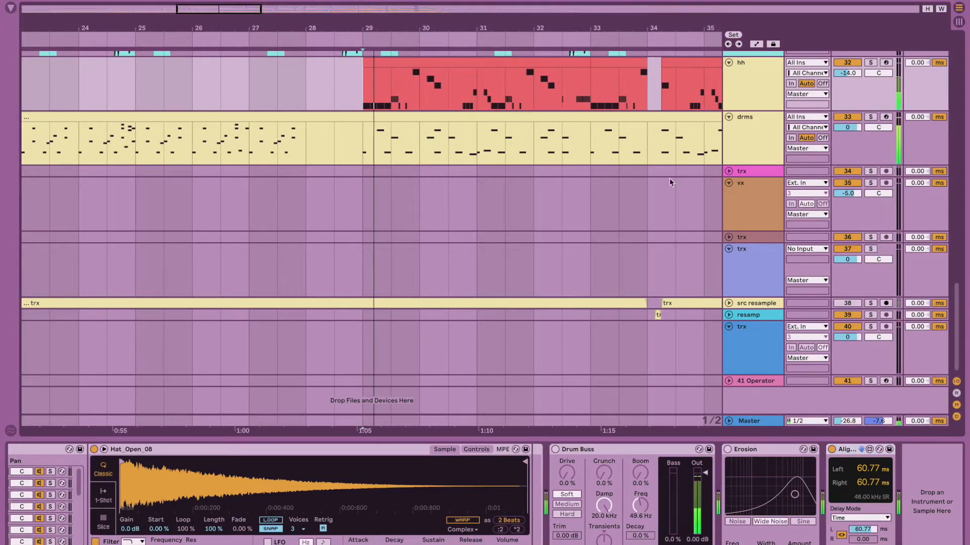
scroll(588, 128, "up", 2)
left_click(734, 150)
scroll(463, 491, "left", 5)
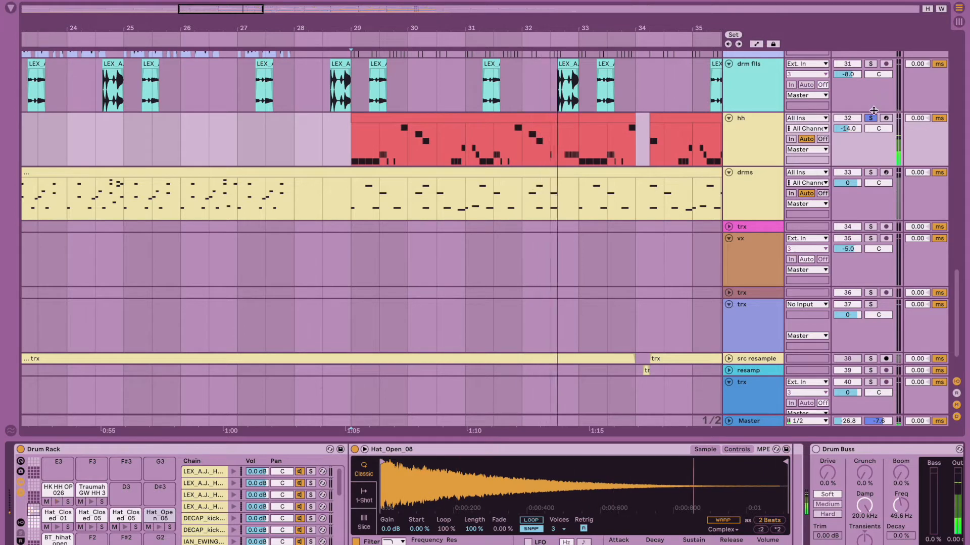
- Open the drms clip and examine its kick, clap and open hi-hat notes around bars 31 to 33
scroll(644, 228, "up", 3)
scroll(643, 228, "right", 3)
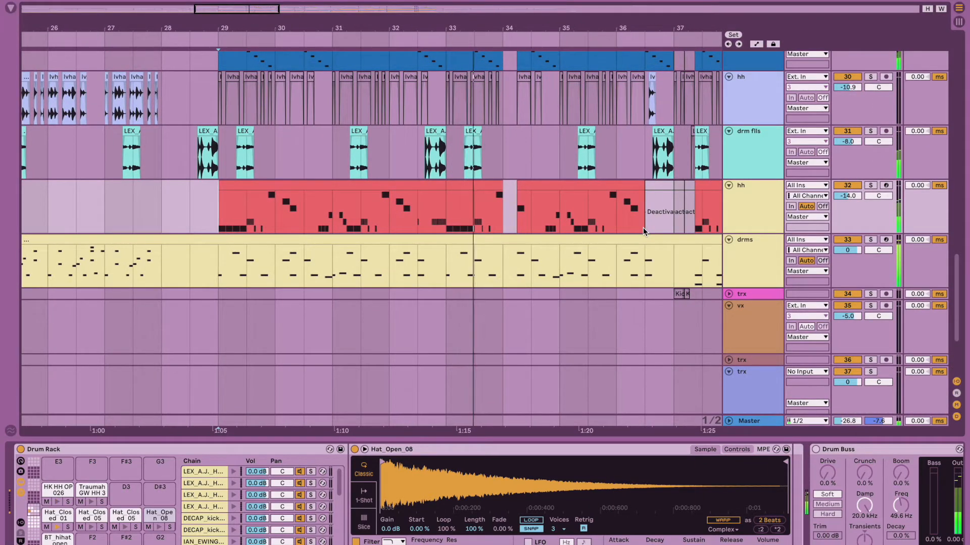
double_click(642, 246)
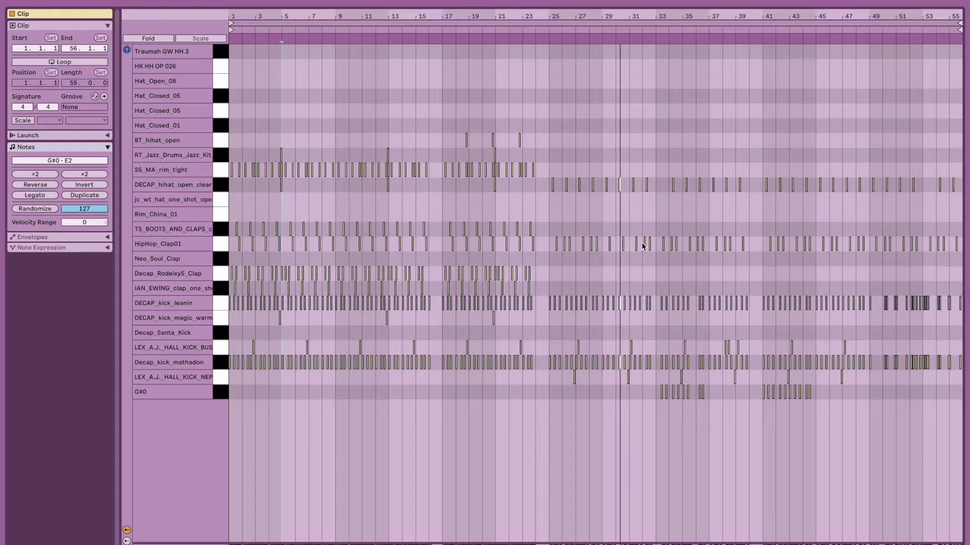
left_click(651, 310)
key("plus")
key("plus")
key("plus")
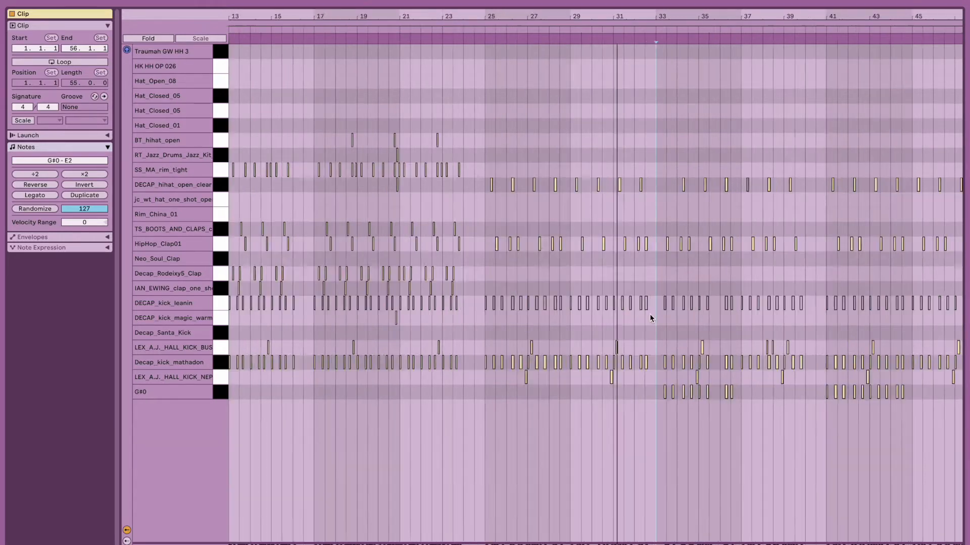
scroll(649, 314, "left", 2)
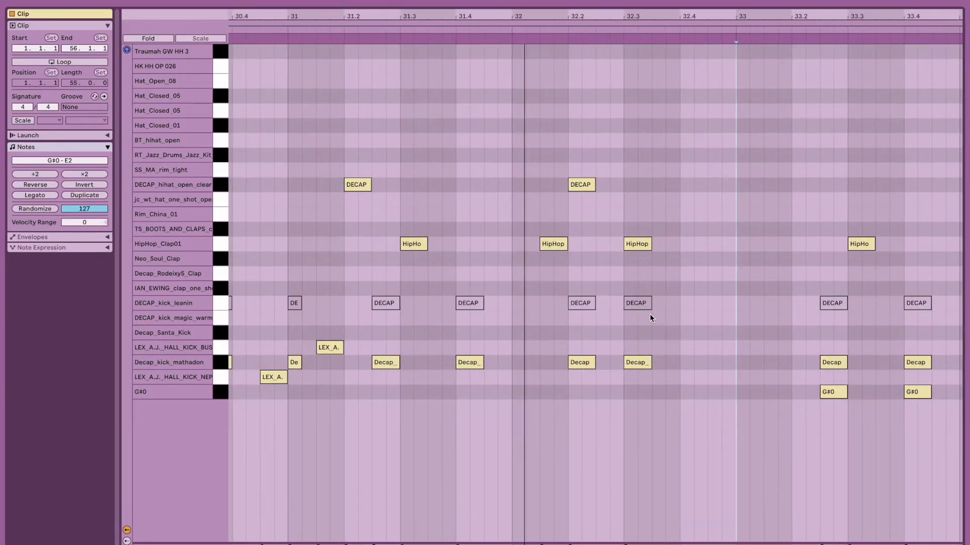
left_click(892, 544)
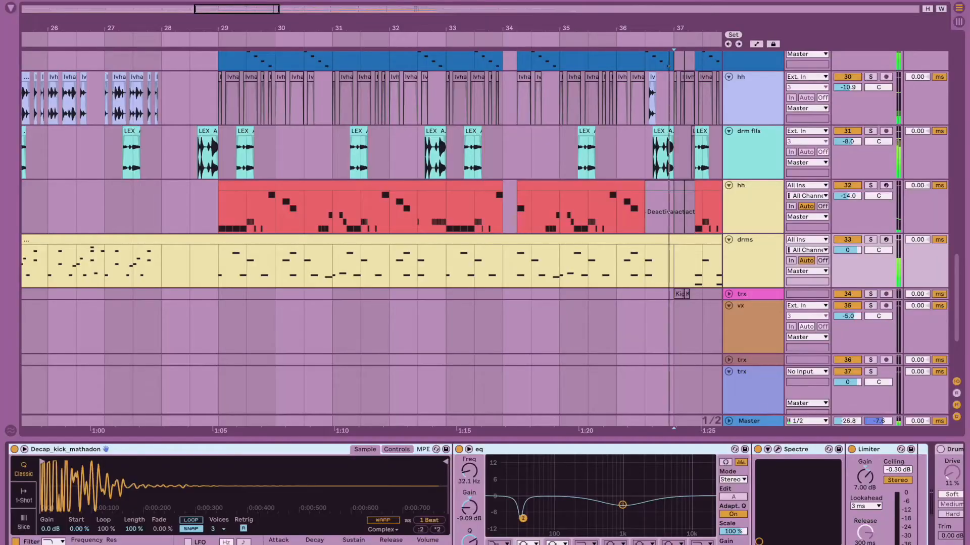
- Unfold the resamp track, number 39, and audition its clips in solo from bar 37
scroll(705, 257, "right", 5)
scroll(706, 256, "up", 10)
scroll(704, 252, "down", 15)
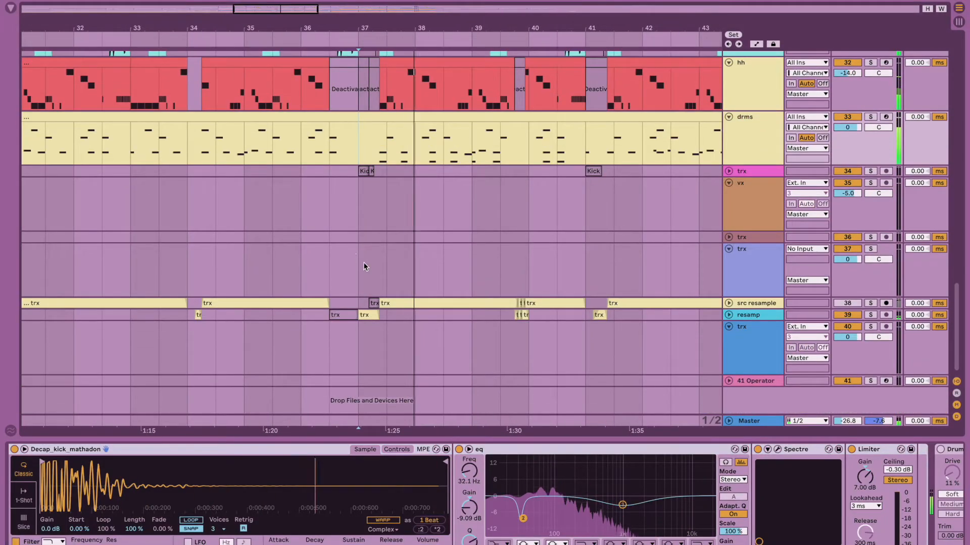
left_click(363, 270)
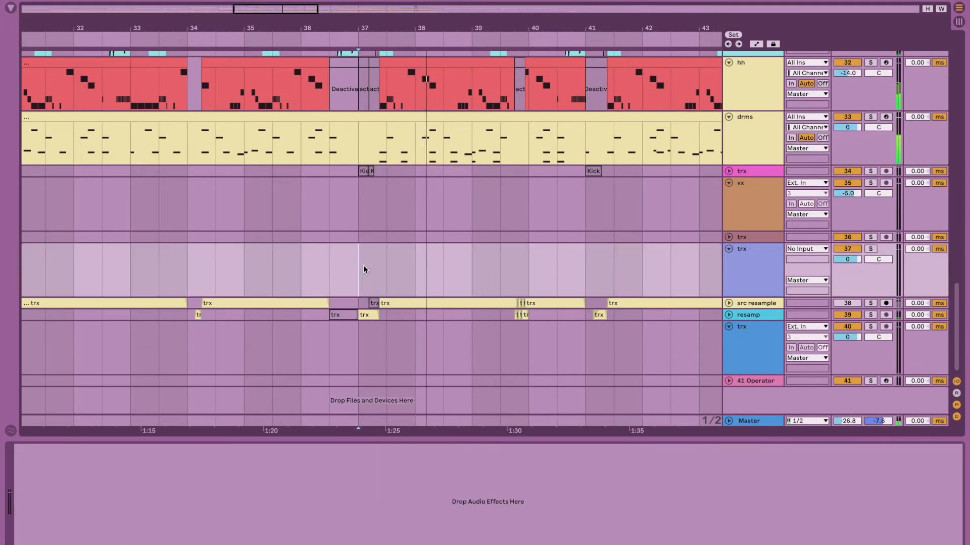
left_click(729, 315)
left_click(870, 318)
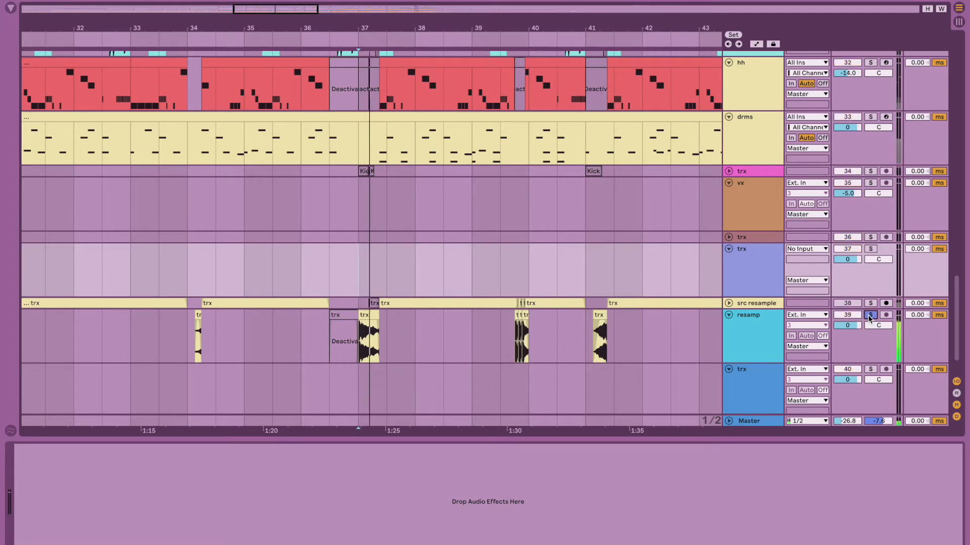
left_click(870, 316)
- Enlarge the arrangement area to full height and look over all tracks between bars 34 and 46
scroll(520, 247, "up", 15)
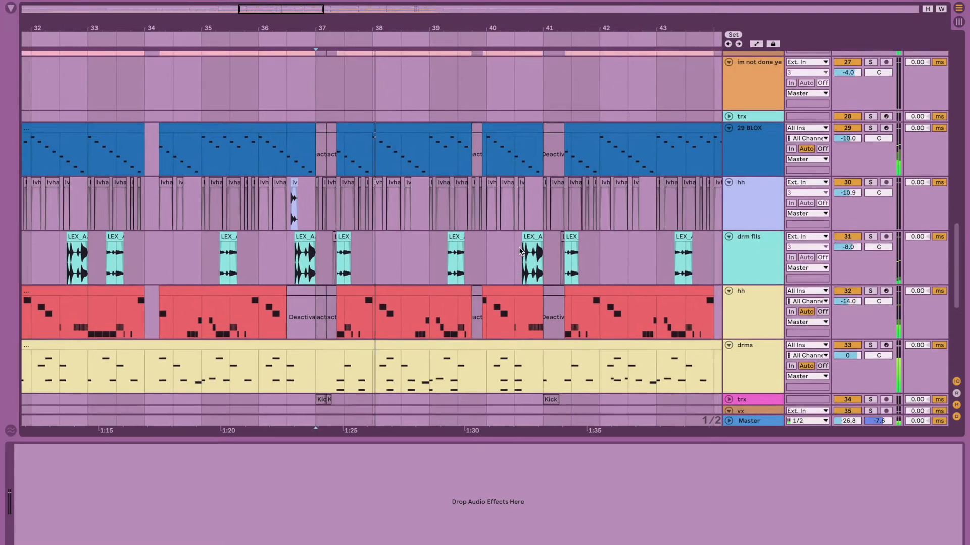
scroll(519, 247, "up", 5)
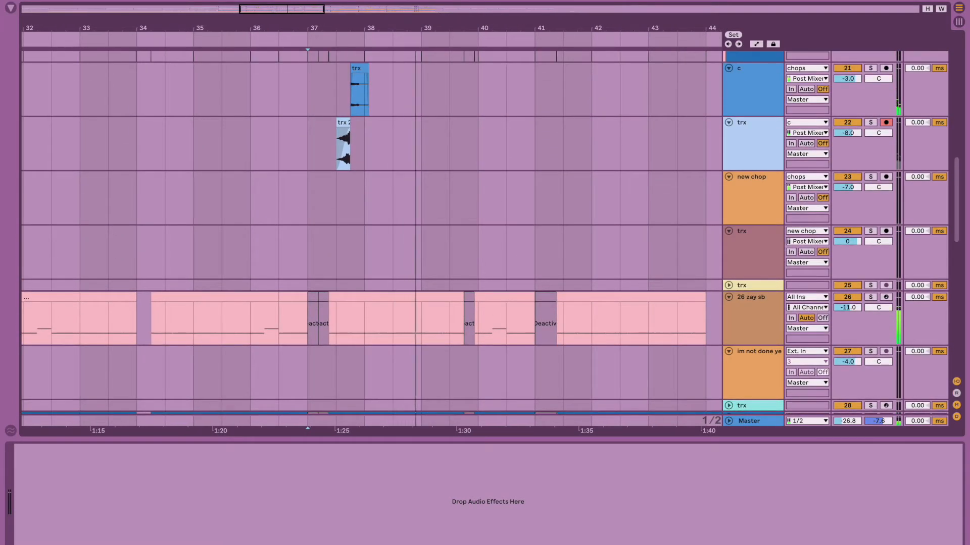
left_click_drag(647, 439, 647, 457)
scroll(647, 456, "up", 15)
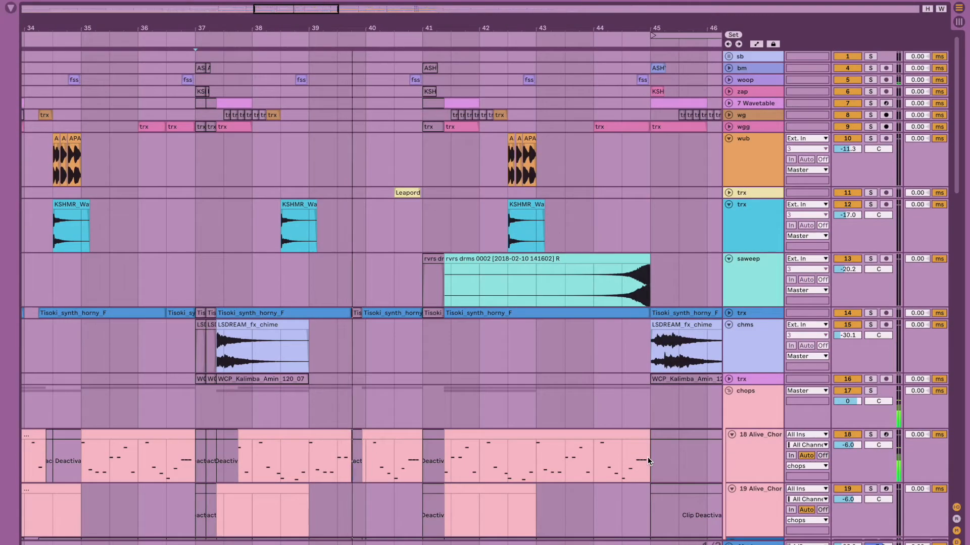
scroll(429, 304, "down", 20)
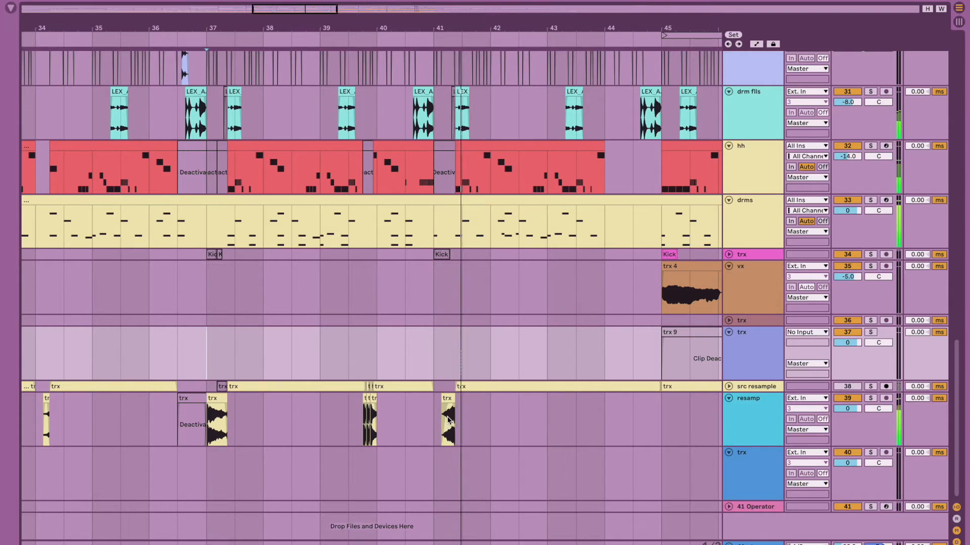
scroll(447, 420, "up", 10)
scroll(447, 420, "up", 8)
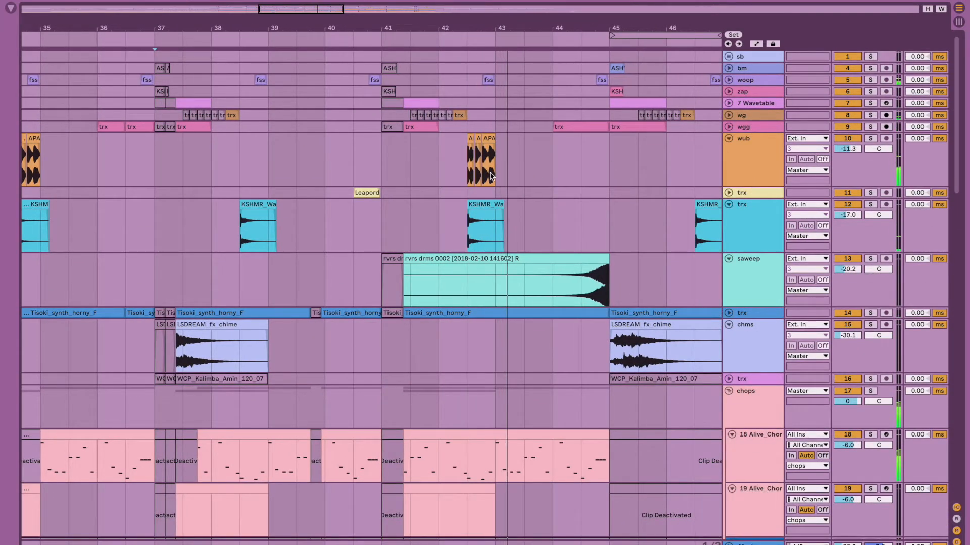
- Audition the wub clips in solo from the middle of bar 42, and briefly solo the woop track
left_click(467, 177)
left_click(871, 139)
key("space")
key("space")
left_click(871, 139)
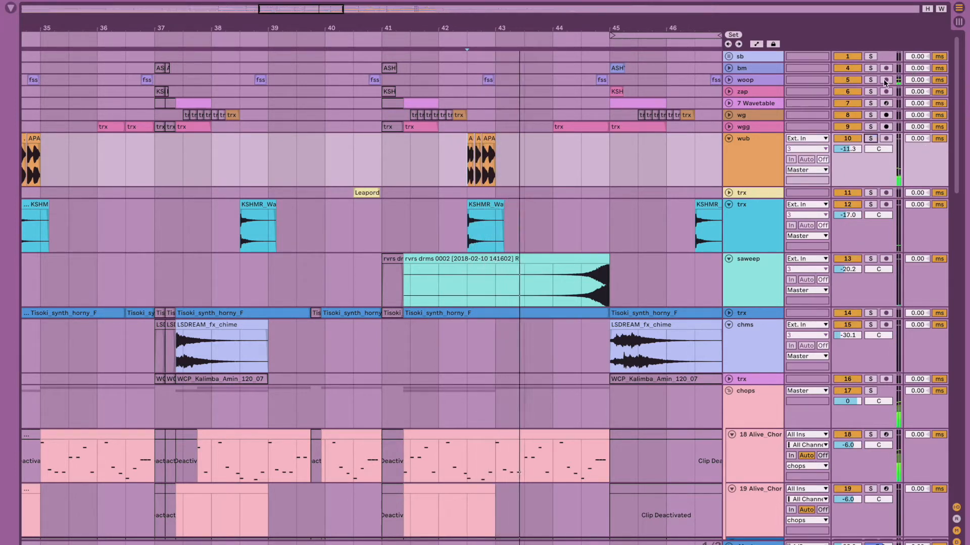
left_click(870, 80)
left_click(871, 80)
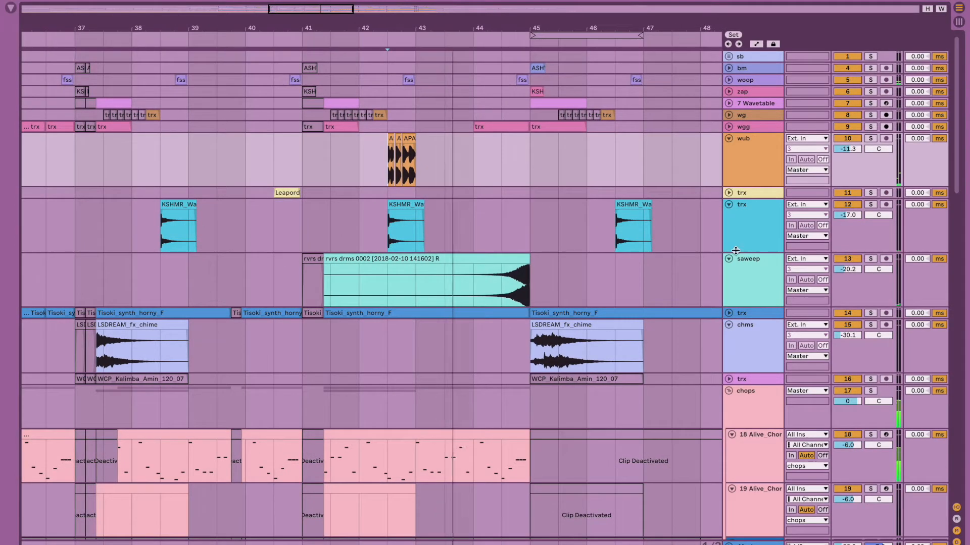
- Select the saweep track, number 13, and audition its rvrs drms clip in solo up to bar 45
left_click(746, 268)
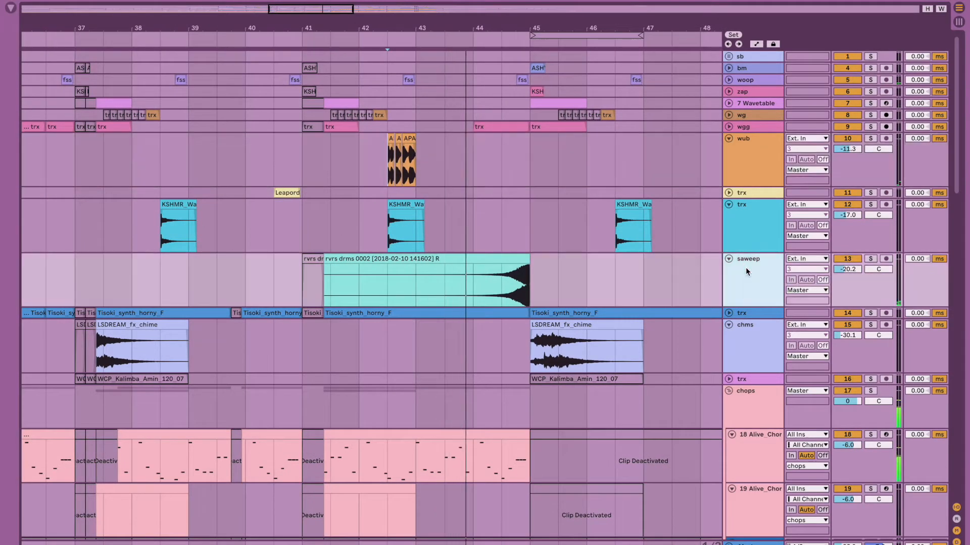
left_click(872, 258)
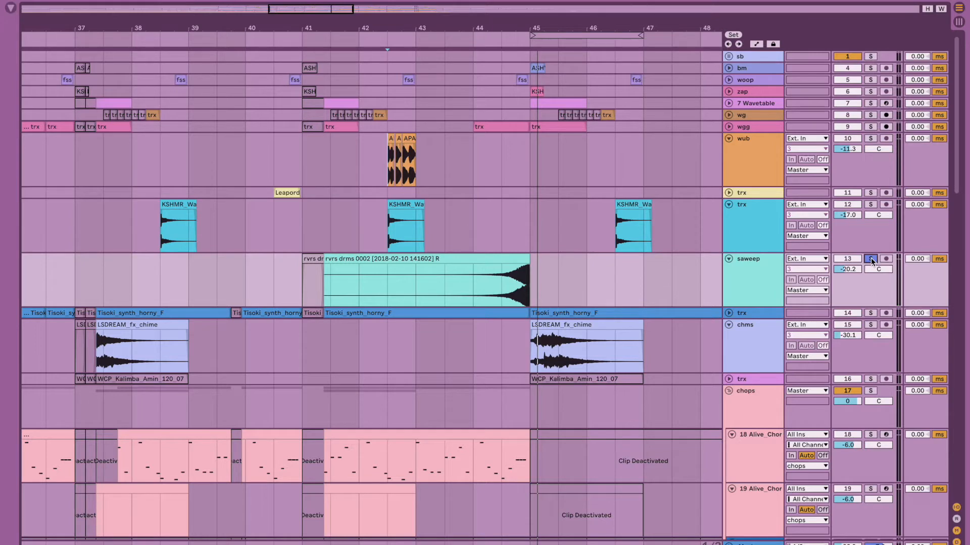
left_click(871, 258)
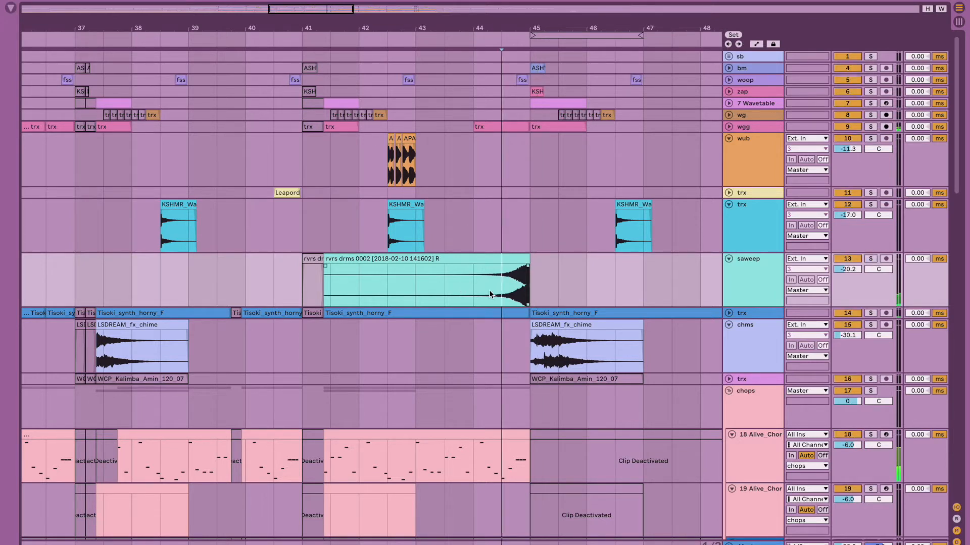
- Unfold the trx track, number 14, and audition its Tisoki_synth_horny_F clip in solo from bar 44 to 45
scroll(696, 319, "down", 4)
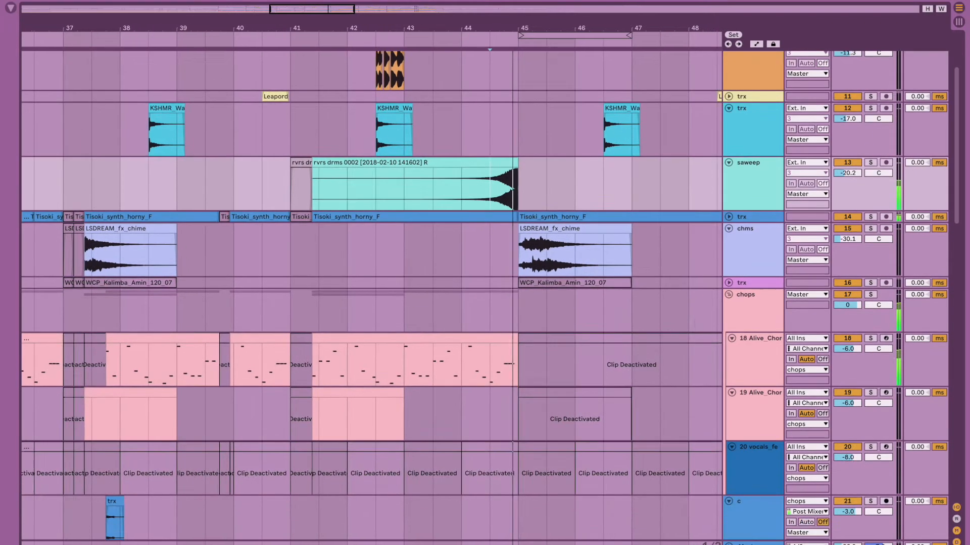
left_click(729, 216)
left_click(871, 217)
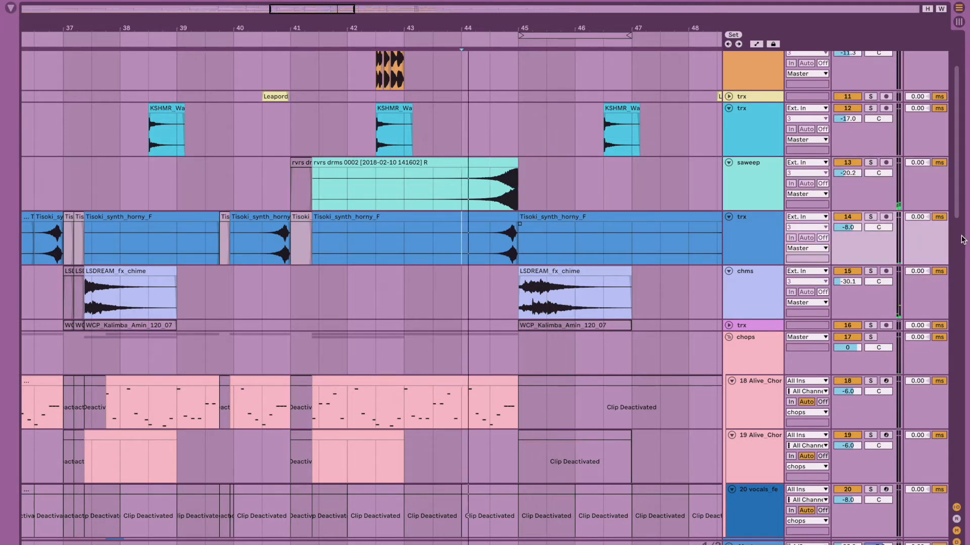
left_click(876, 220)
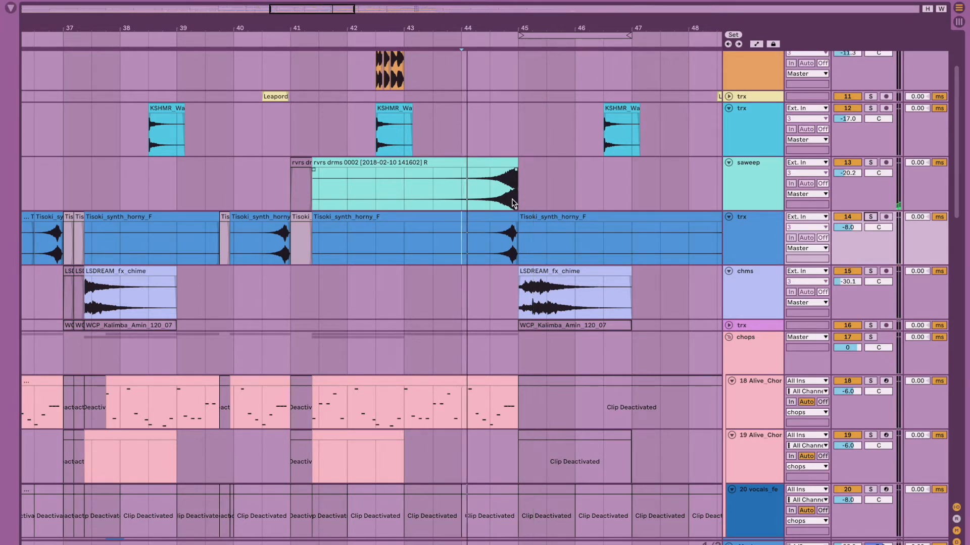
- Audition the vocal clip just before bar 45 on track 27 in solo and show the track's effect devices
scroll(627, 314, "down", 15)
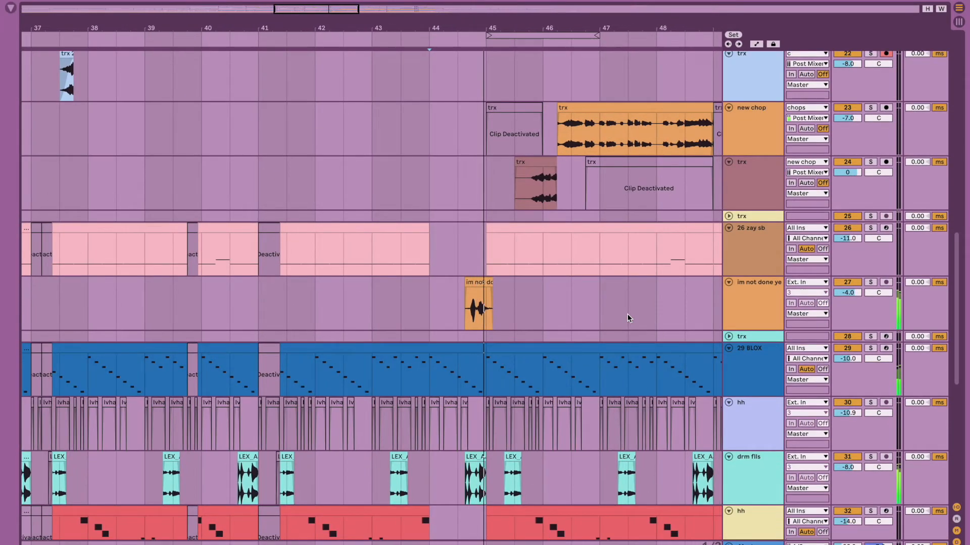
scroll(627, 313, "down", 3)
left_click(456, 160)
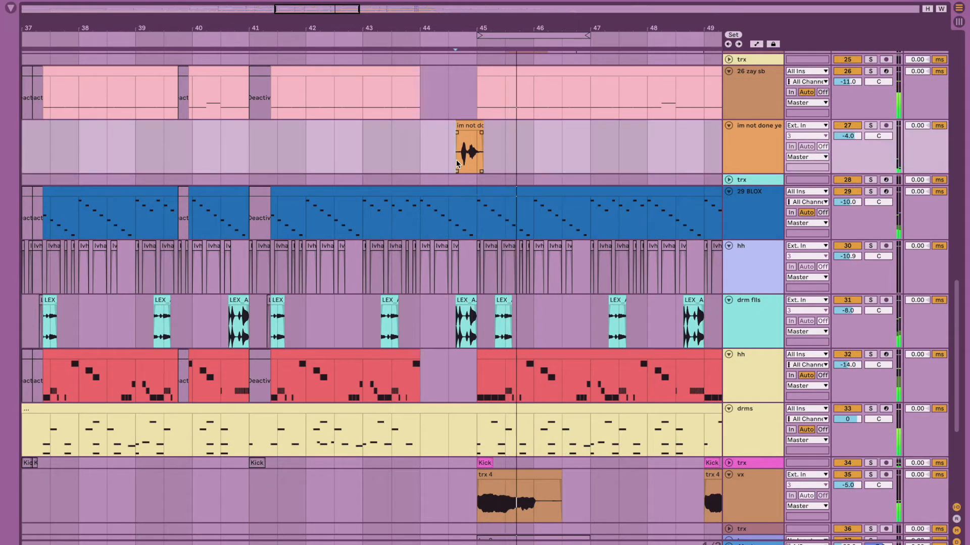
left_click(870, 126)
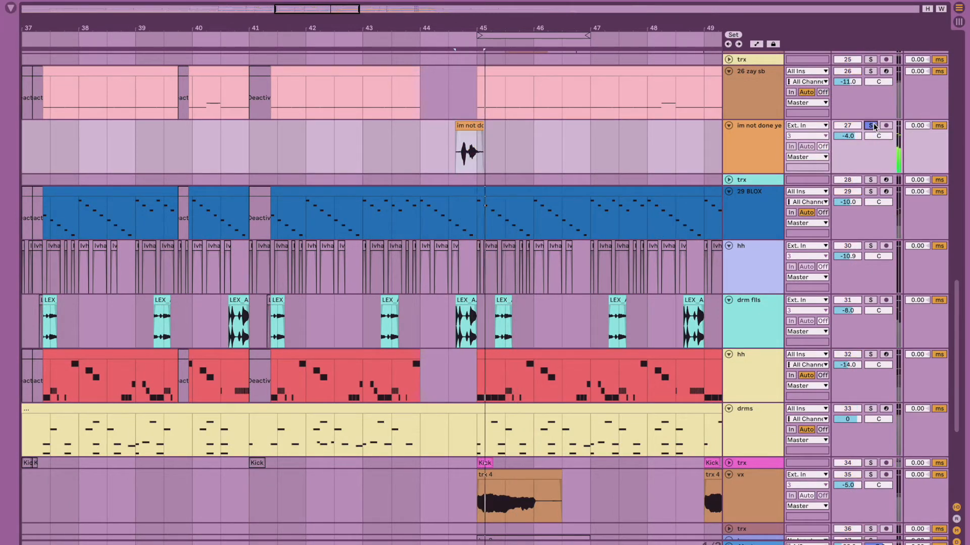
left_click(476, 127)
double_click(476, 126)
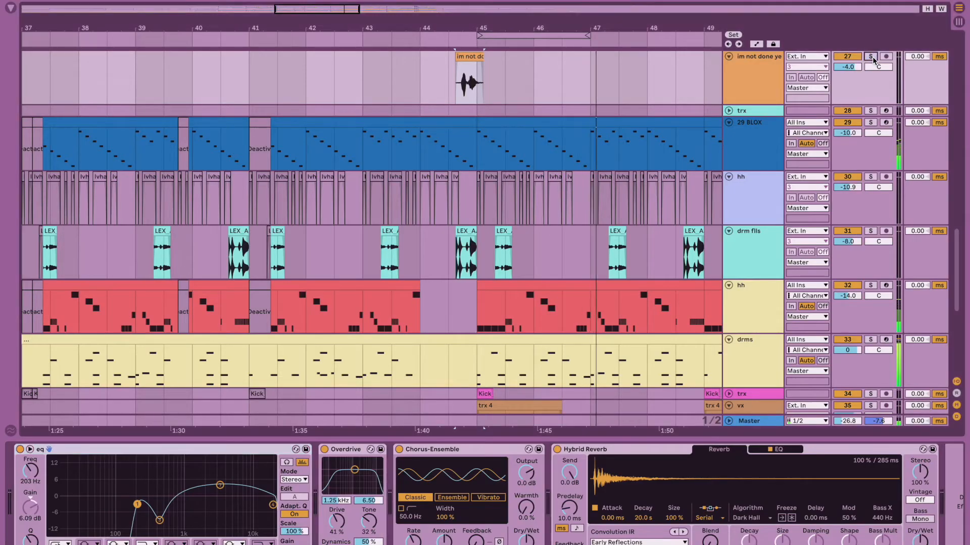
key("space")
key("space")
- Select the BLOX track, number 29, and show its clips across the whole arrangement
scroll(684, 212, "down", 5)
scroll(684, 211, "right", 3)
scroll(684, 211, "up", 4)
scroll(683, 210, "up", 1)
scroll(684, 210, "right", 1)
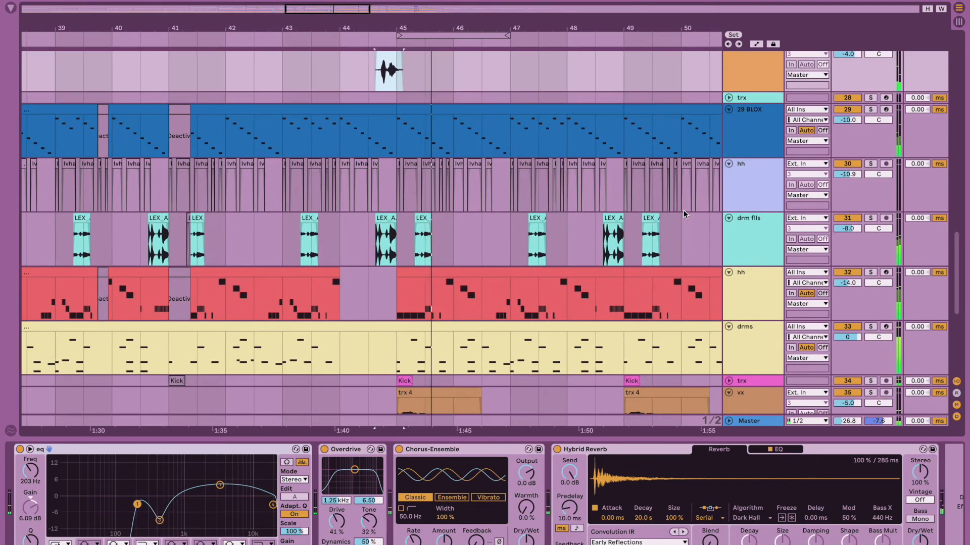
left_click(755, 125)
left_click(681, 134)
key("minus")
key("minus")
key("minus")
key("minus")
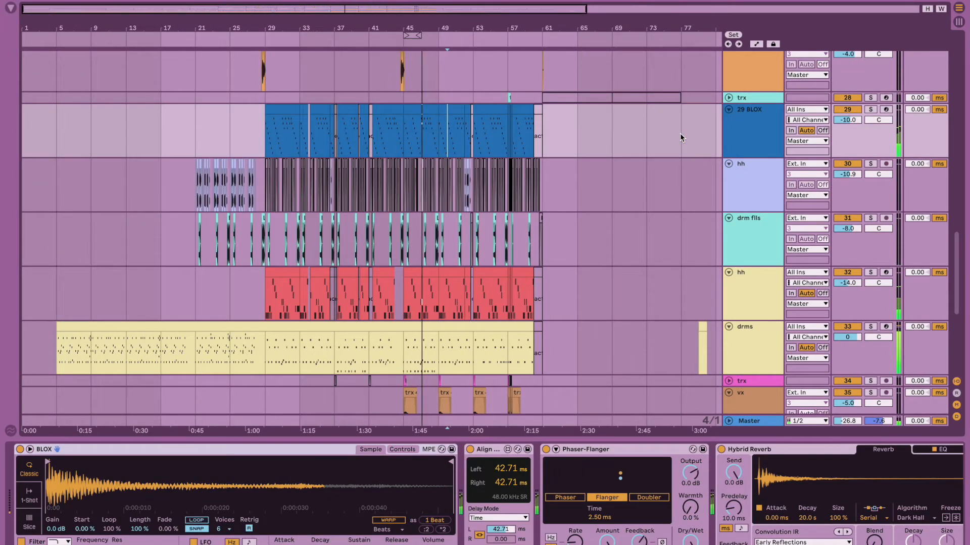
- Audition the BLOX track in solo while examining its device chain from the sampler through Phaser-Flanger and Hybrid Reverb to the eq
left_click(870, 110)
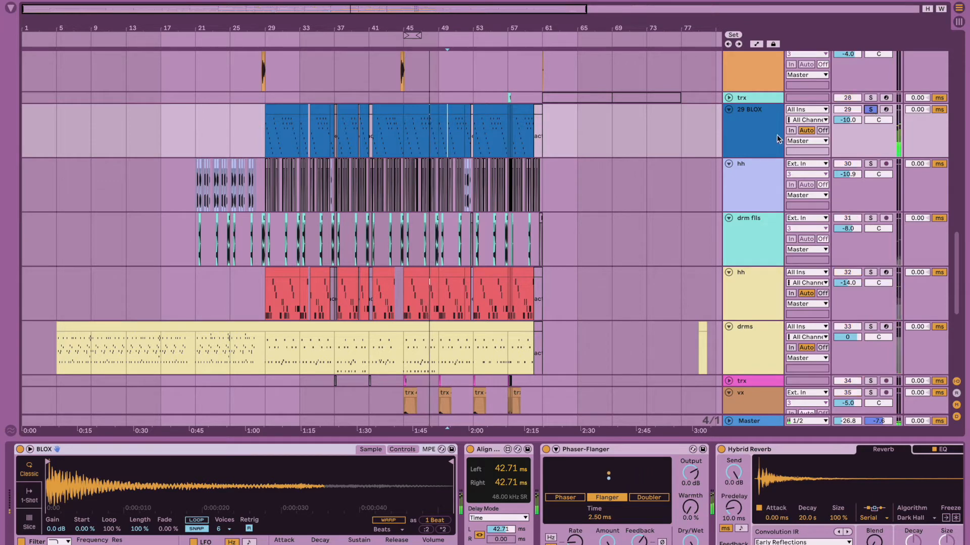
scroll(576, 513, "right", 5)
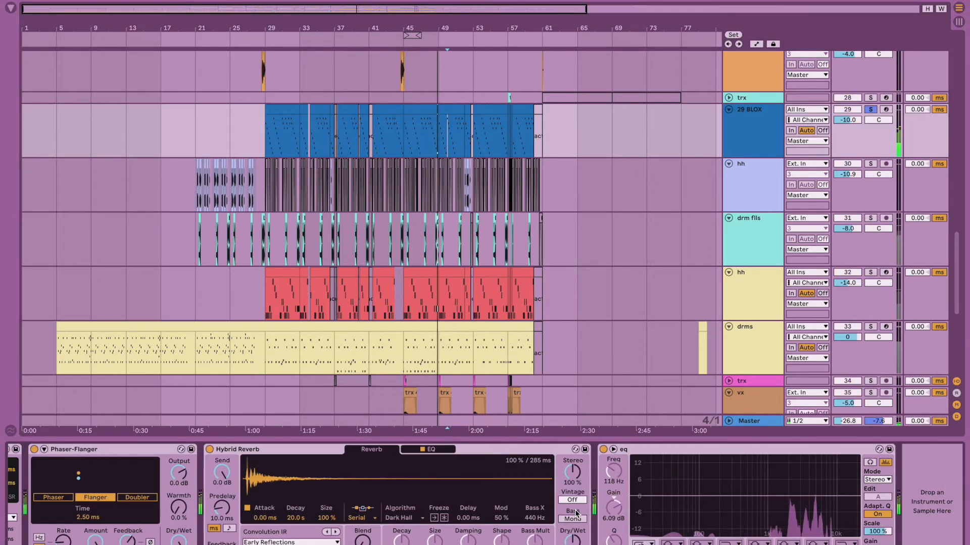
scroll(576, 513, "left", 5)
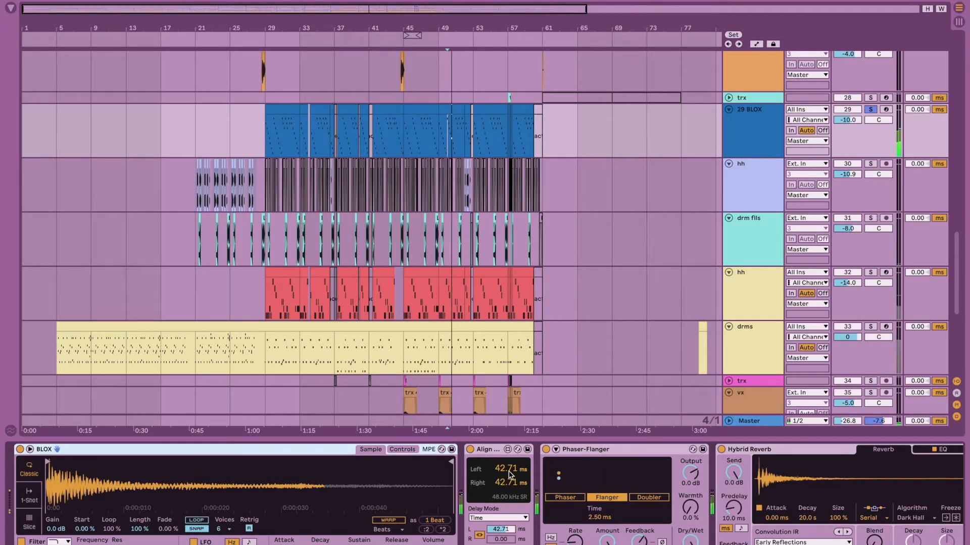
scroll(510, 475, "right", 5)
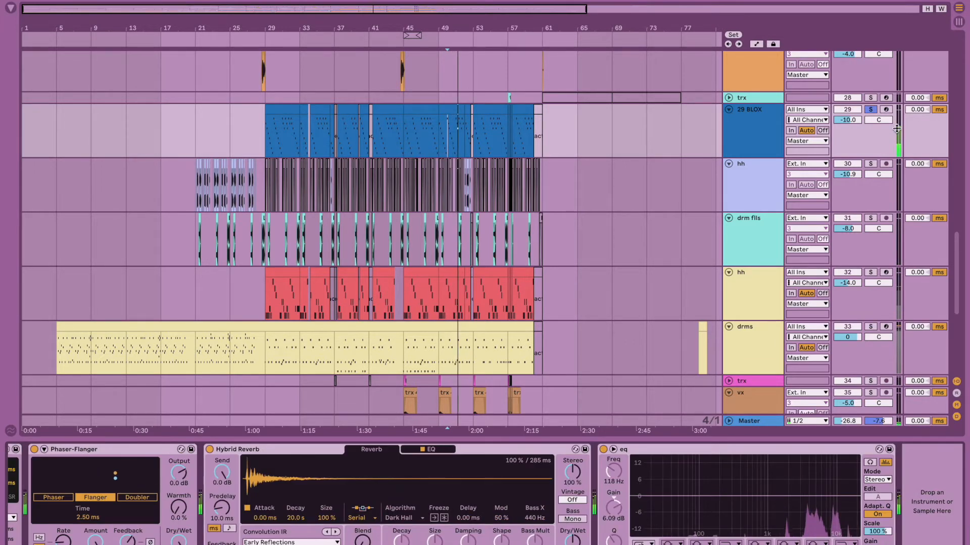
left_click(871, 111)
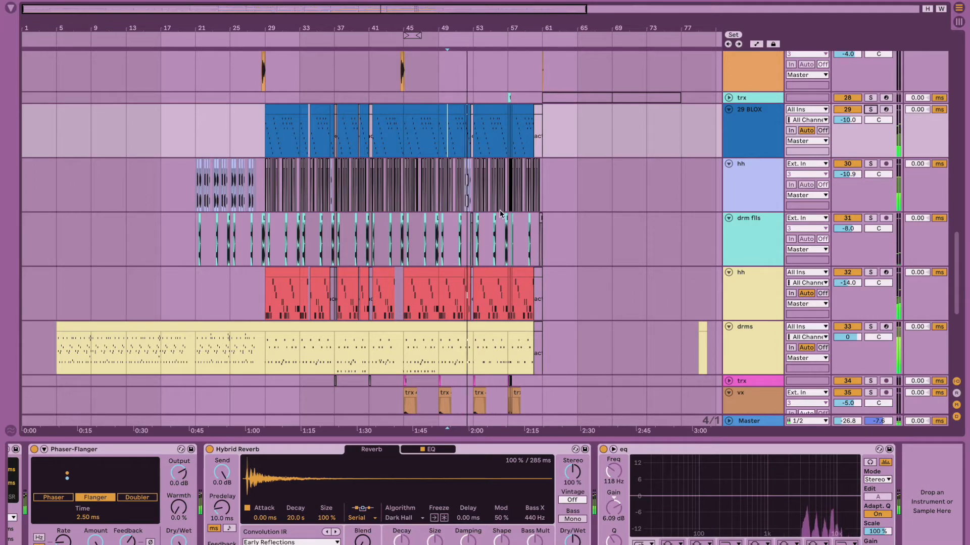
- Look over the tracks and select the new chop track, number 23, playing the song from its first clips near bar 46
scroll(500, 213, "up", 15)
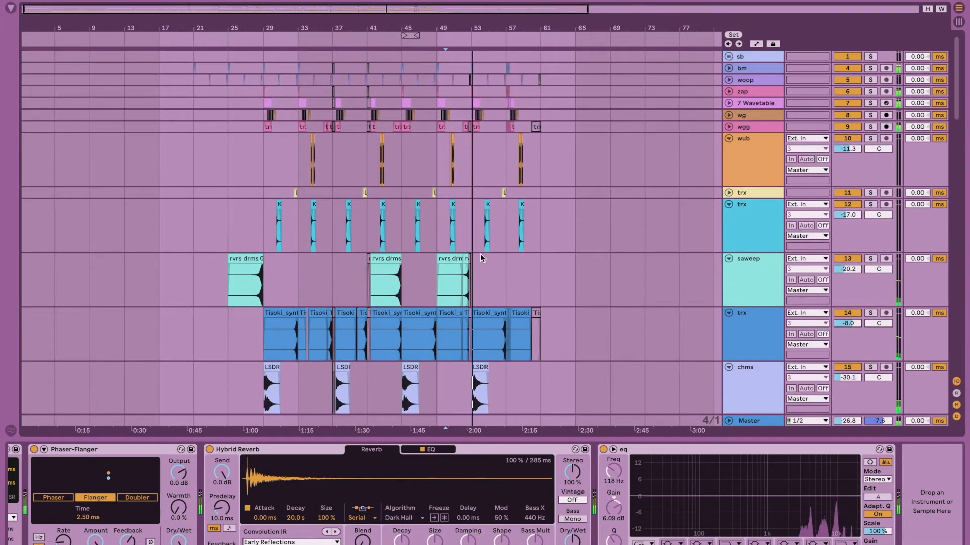
scroll(480, 253, "down", 15)
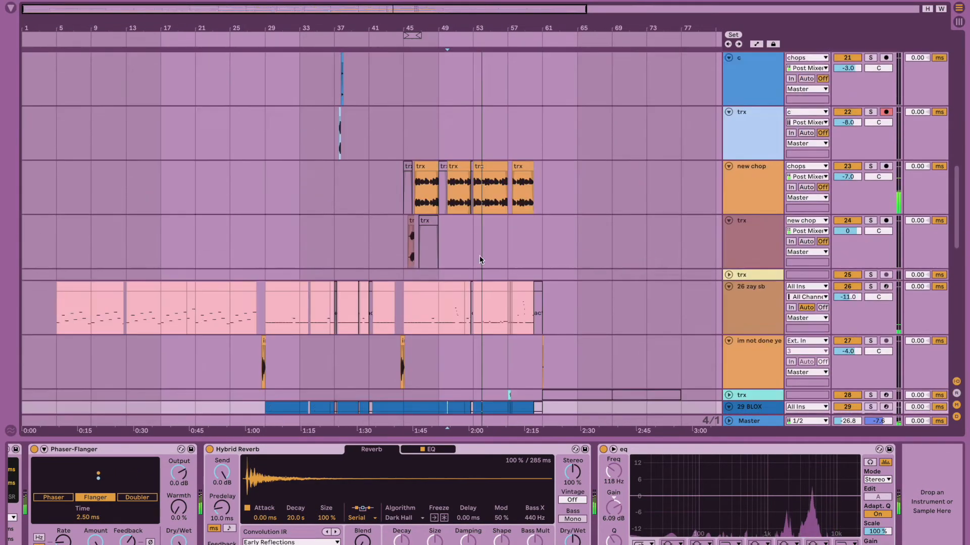
scroll(479, 255, "down", 2)
left_click(884, 157)
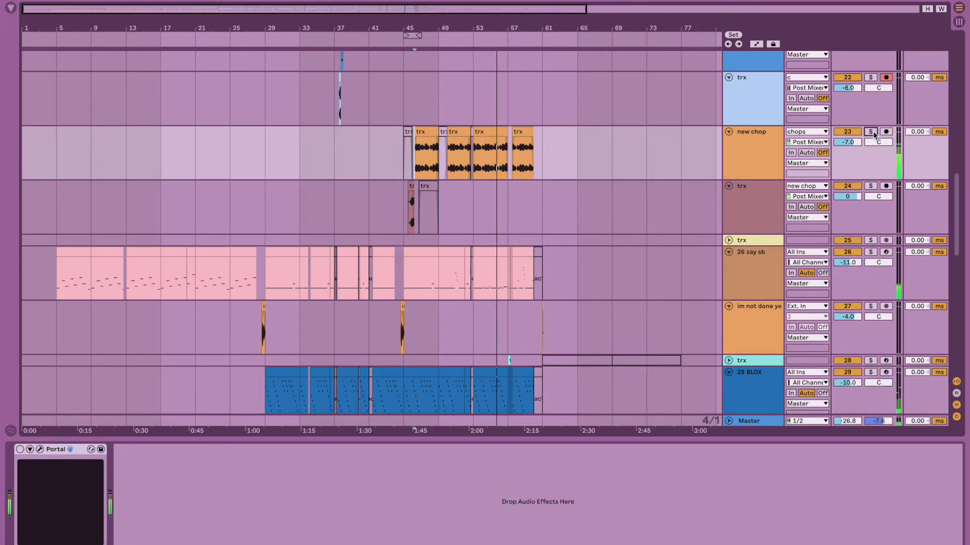
left_click(751, 158)
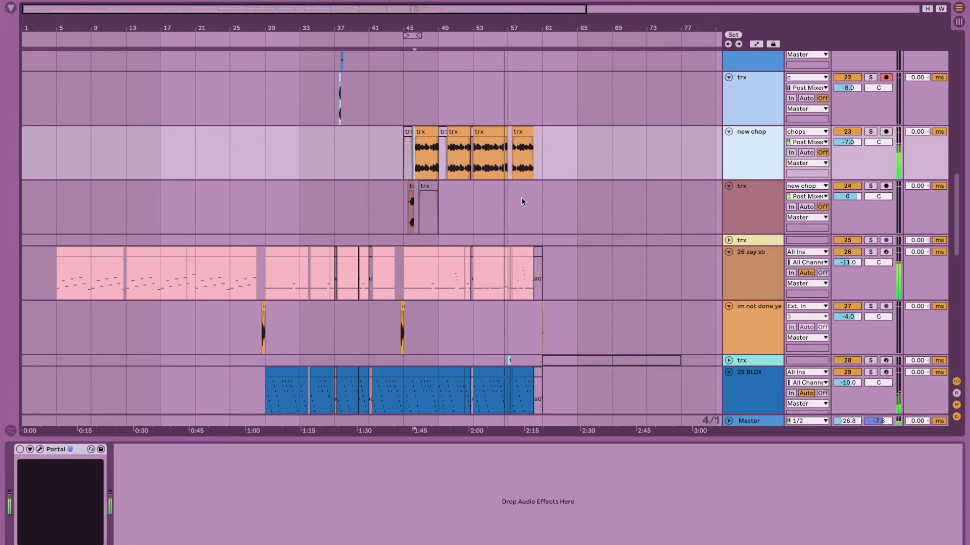
- Zoom in on the vx stutter clips at bar 57 and select the first matching slice across the BLOX and hh tracks
scroll(608, 213, "down", 20)
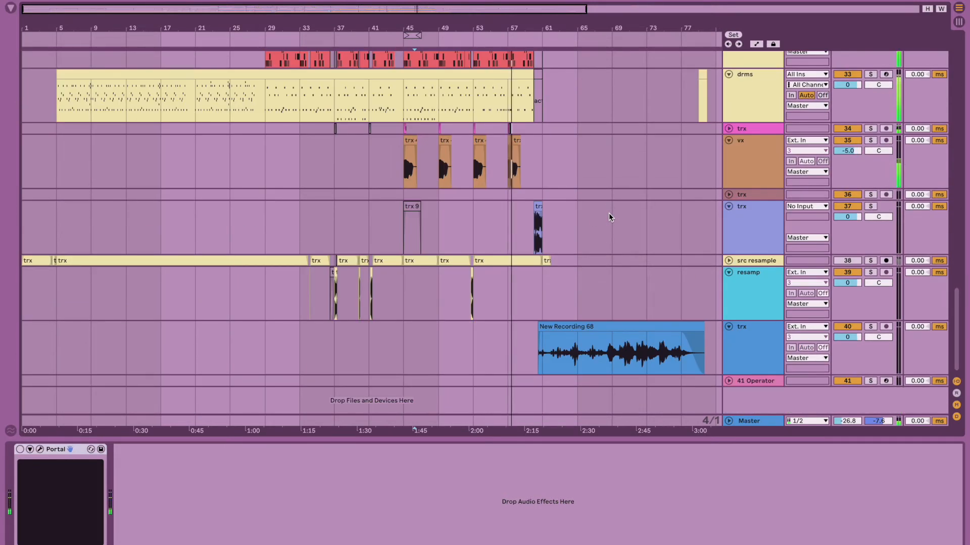
left_click(506, 174)
scroll(506, 174, "up", 10)
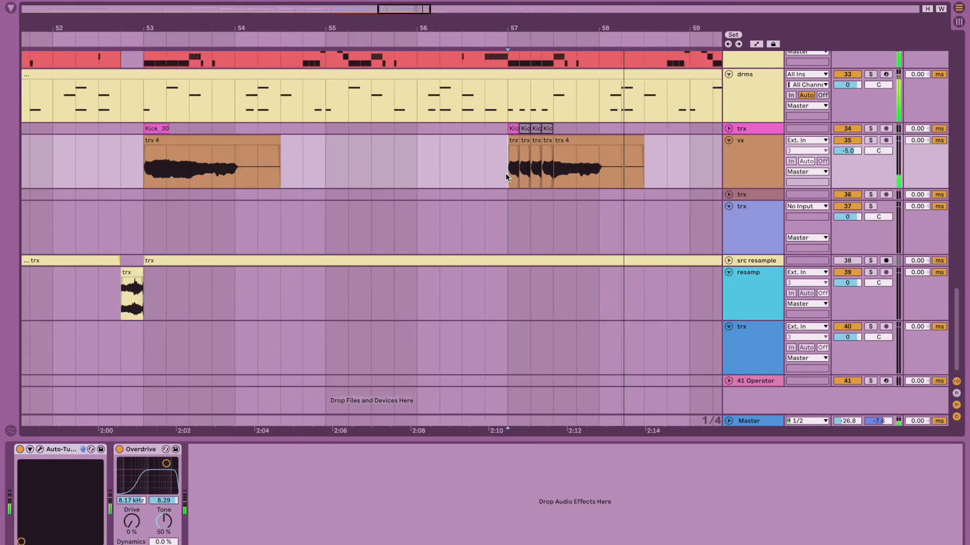
scroll(506, 176, "up", 10)
scroll(506, 177, "up", 1)
left_click_drag(481, 165, 493, 122)
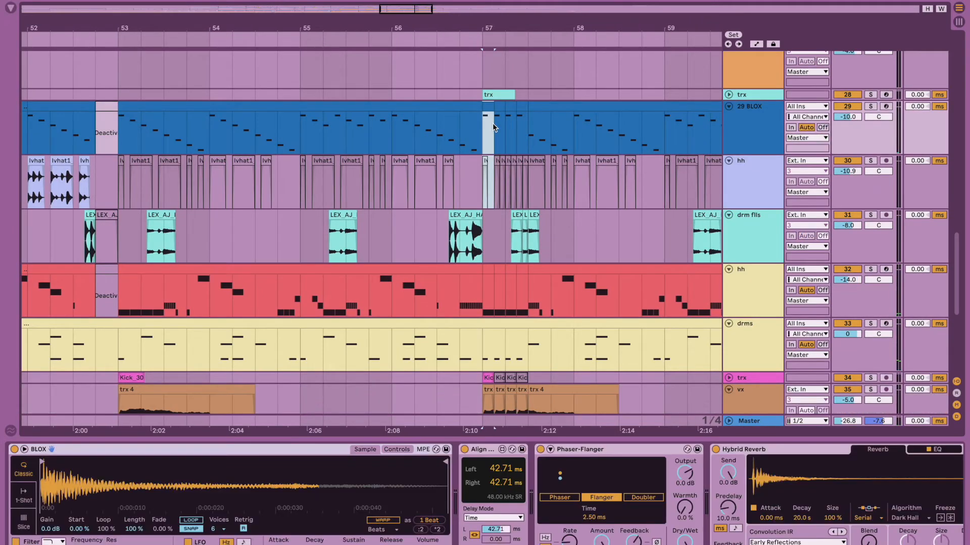
- Play the arrangement from just before bar 57 on the drms track through the stutter and into bar 60
scroll(492, 123, "down", 10)
scroll(438, 123, "right", 3)
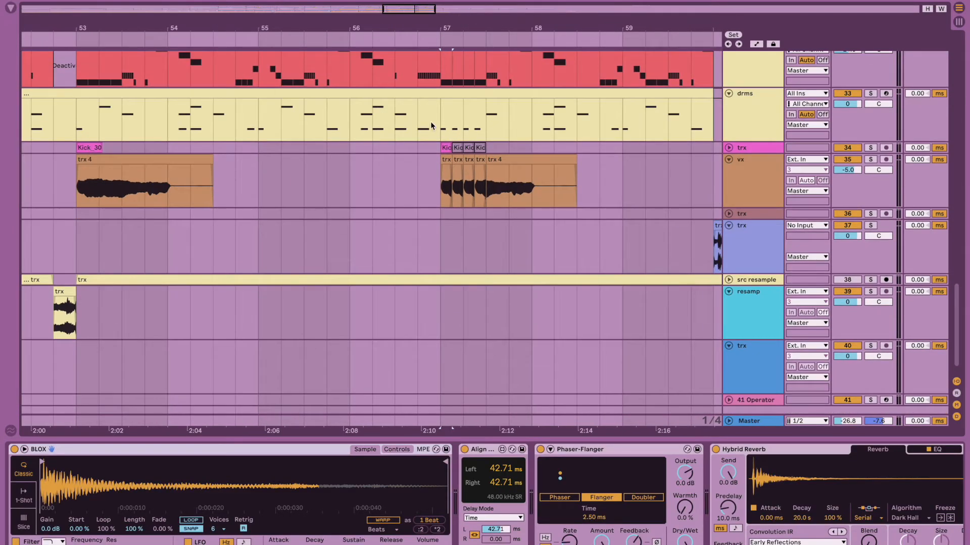
left_click(425, 121)
scroll(532, 180, "right", 3)
scroll(532, 179, "up", 1)
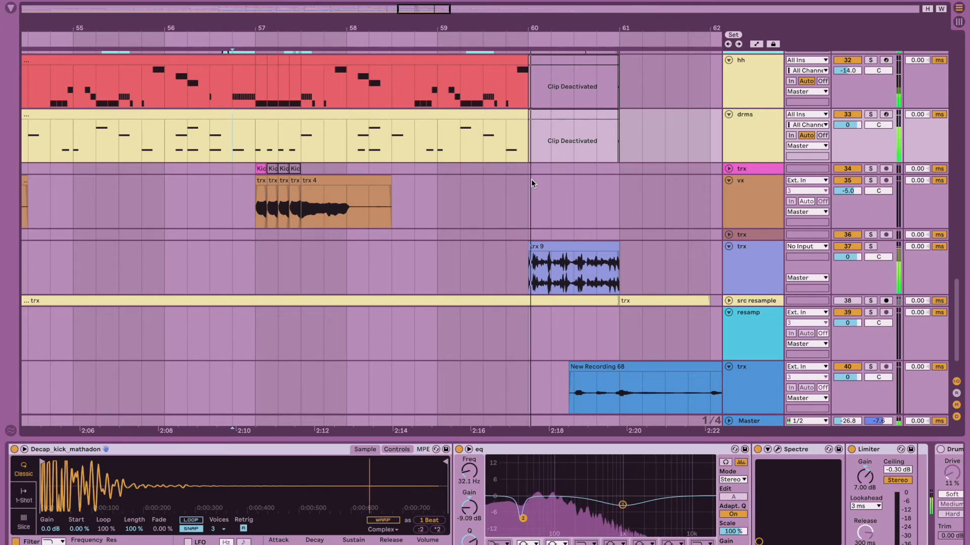
scroll(531, 180, "down", 2)
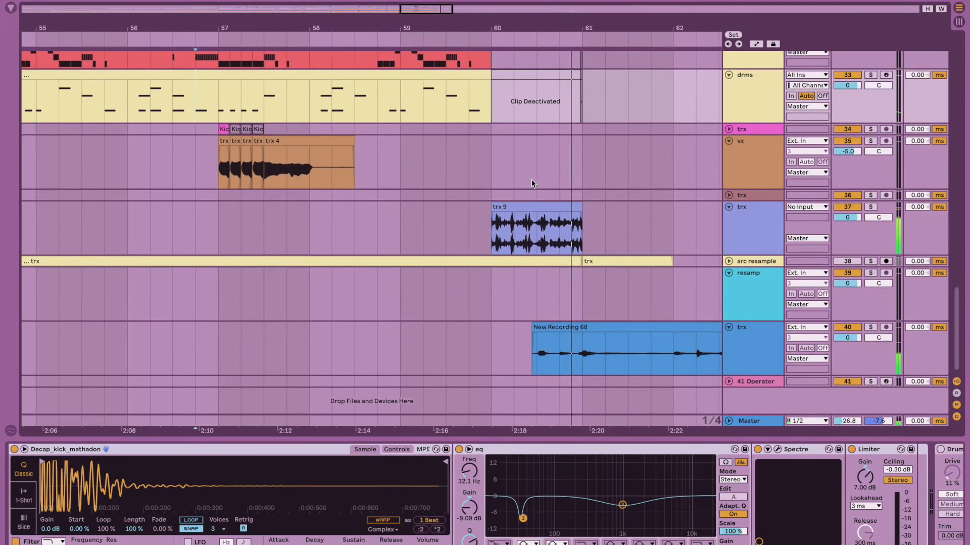
- Play from the start of the trx 9 clip at bar 60, and select that clip's track, number 37
left_click(490, 244)
scroll(622, 257, "up", 2)
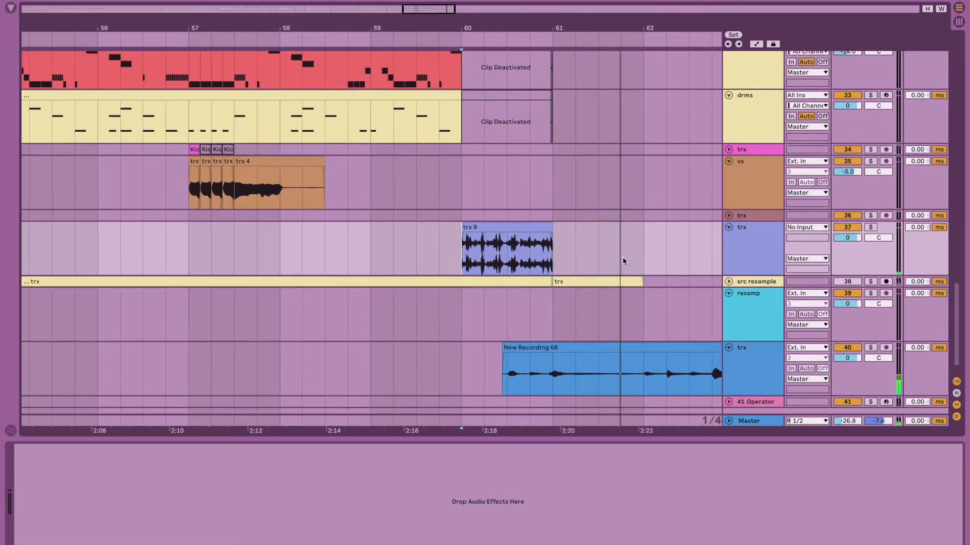
left_click(543, 256)
left_click(768, 286)
left_click(758, 240)
left_click(758, 251)
- Examine the device chains track by track between the BLOX track and the Master
key("Down")
key("Down")
key("Down")
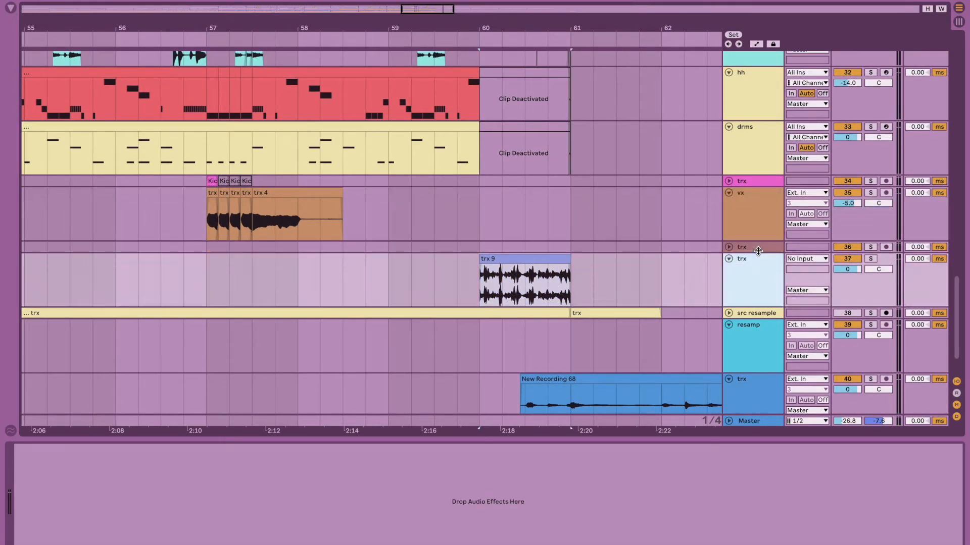
key("Down")
key("Down")
key("Down")
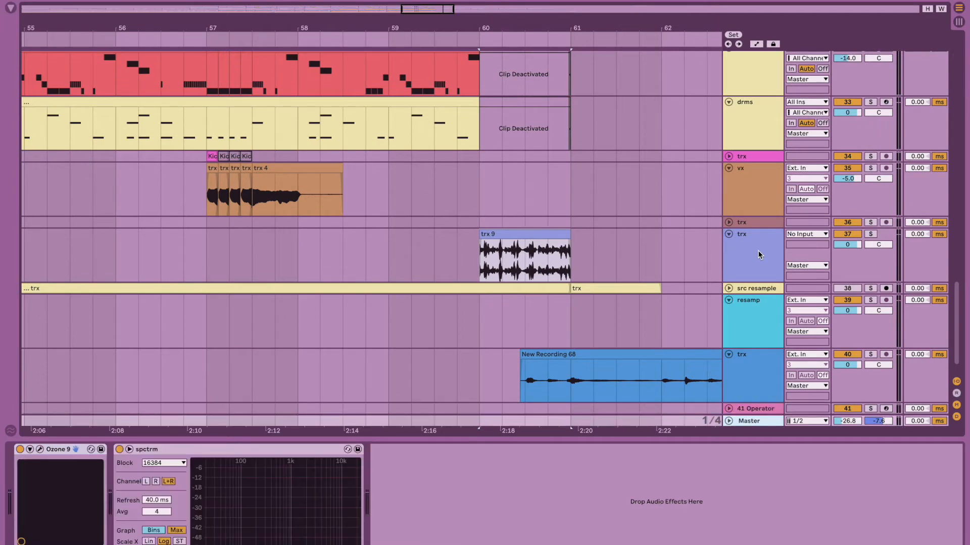
key("Up")
key("Up")
key("Up")
key("Up")
key("Up")
key("Up")
key("Up")
key("Up")
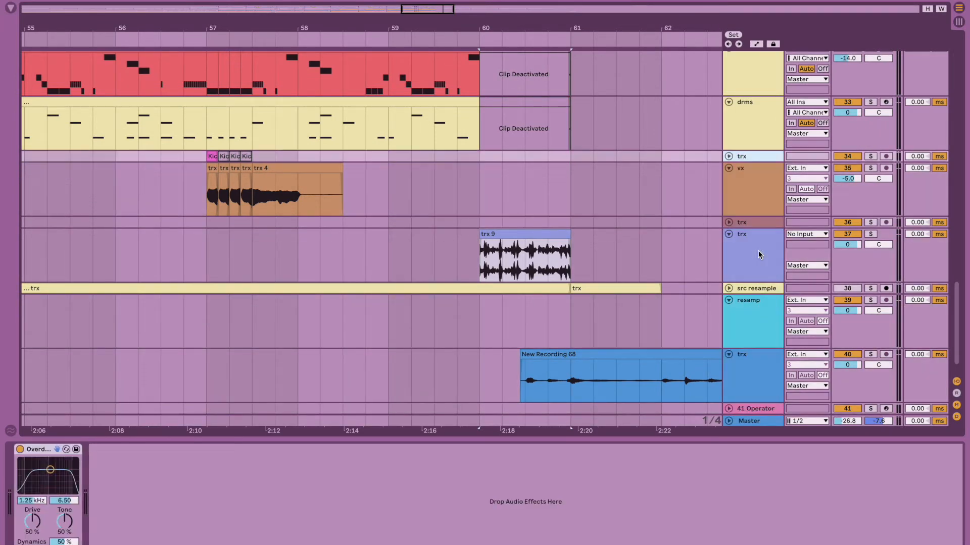
key("Up")
key("Up")
key("Up")
key("Up")
key("Up")
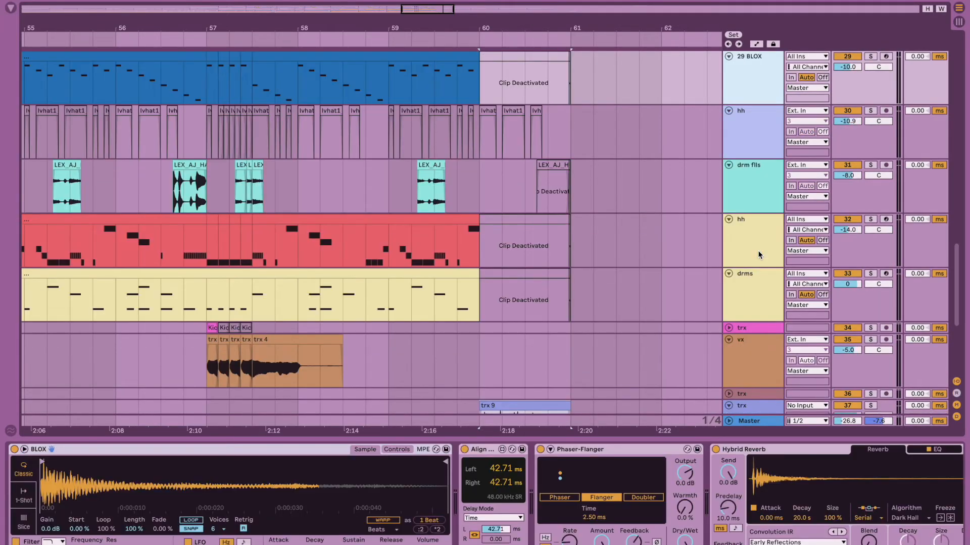
key("Down")
key("Down")
key("Down")
key("Down")
key("Down")
key("Down")
key("Down")
key("Down")
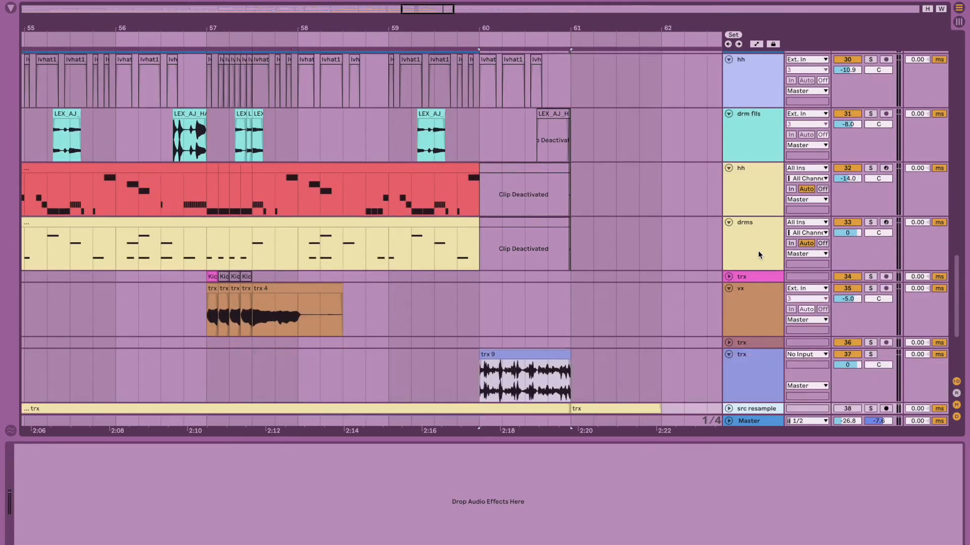
key("Down")
key("Down")
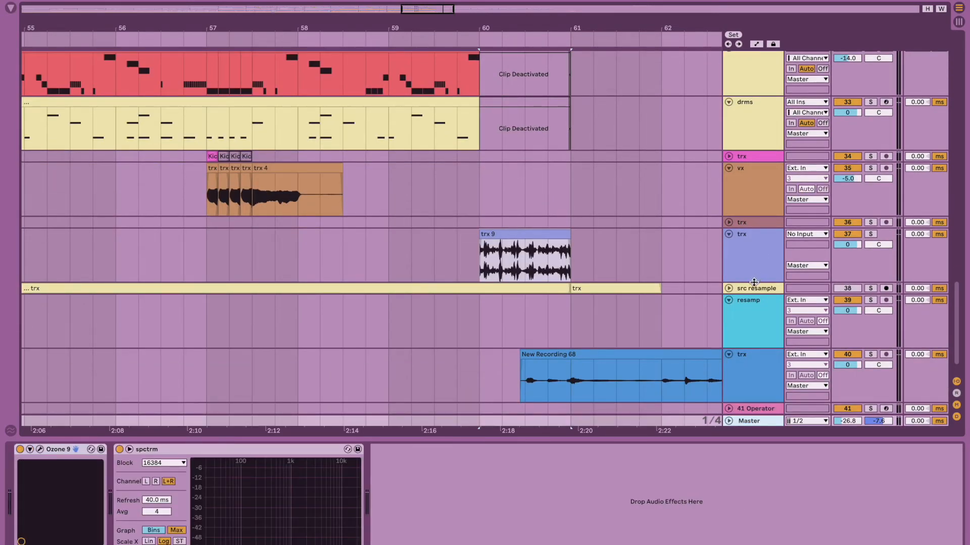
- Unfold the src resample track, number 38, audition its recording in solo from bar 60, and select the track
left_click(754, 283)
left_click(728, 288)
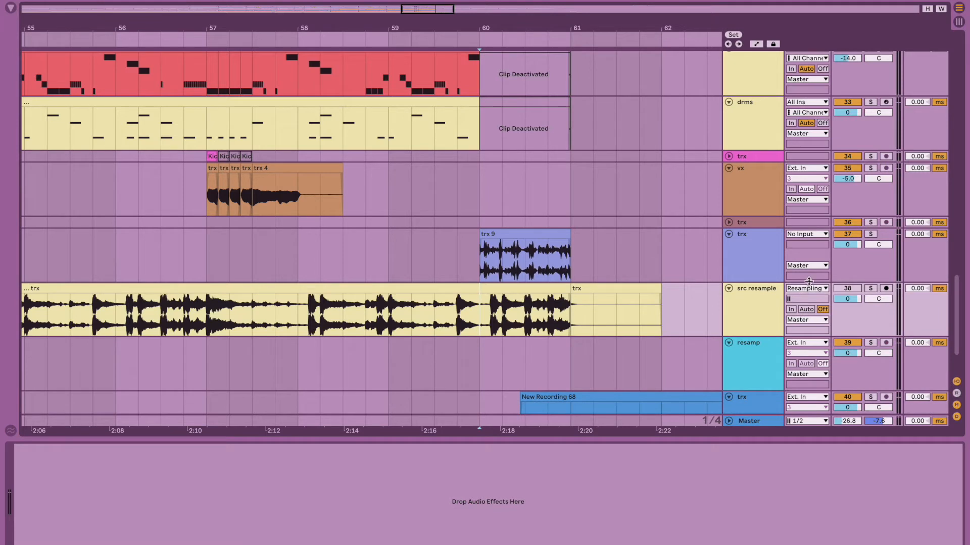
left_click(868, 290)
key("space")
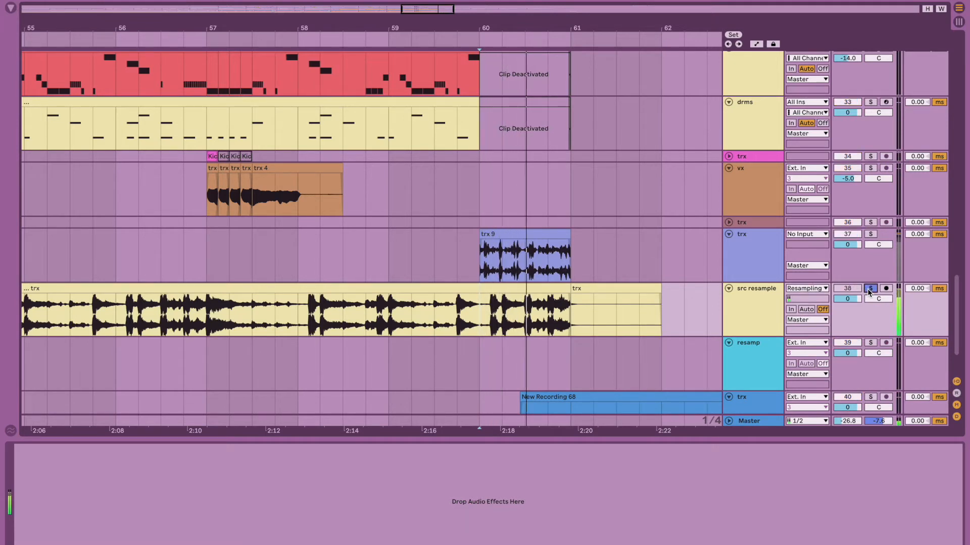
left_click(868, 290)
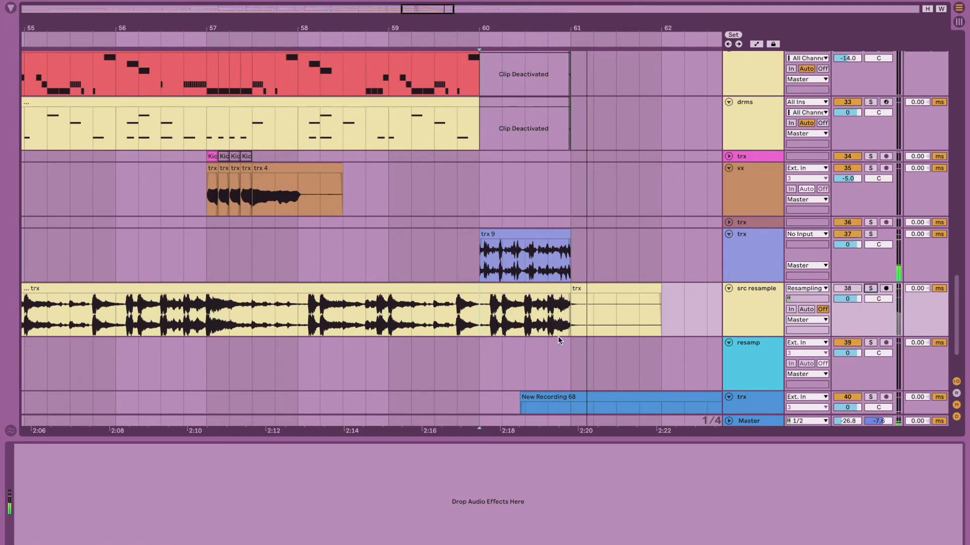
left_click(751, 326)
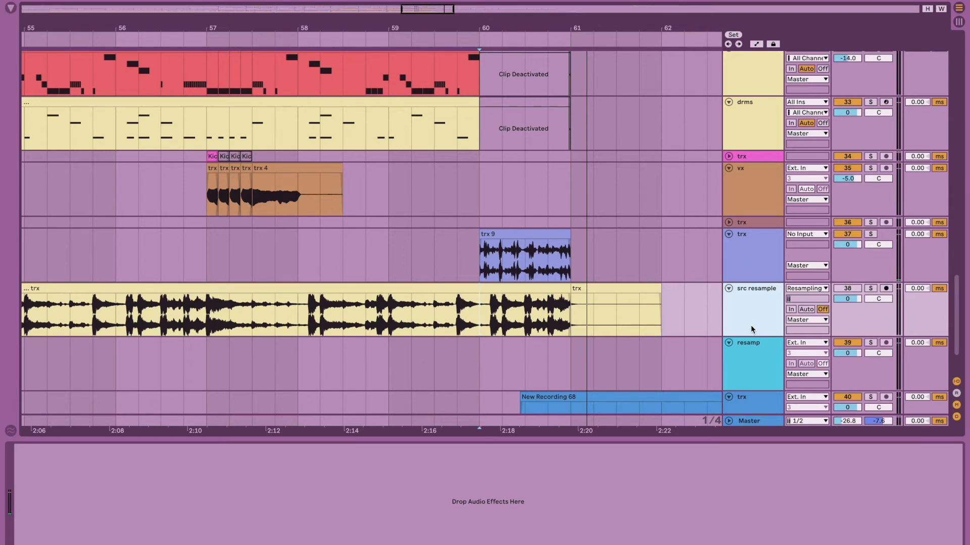
- Insert a MIDI track below the src resample track and select the resample clip running from bar 53 to bar 61
key("ctrl+shift+t")
left_click(478, 290)
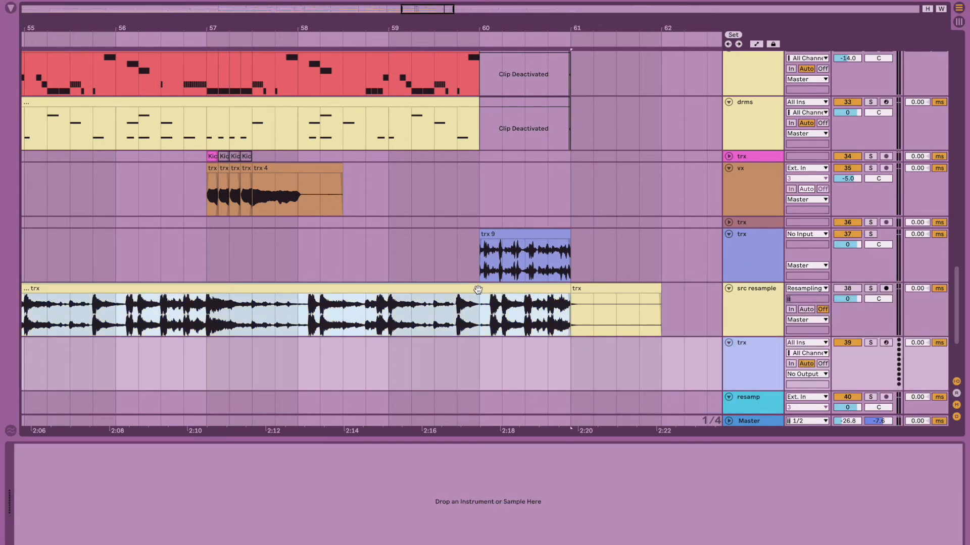
key("minus")
key("minus")
key("minus")
key("minus")
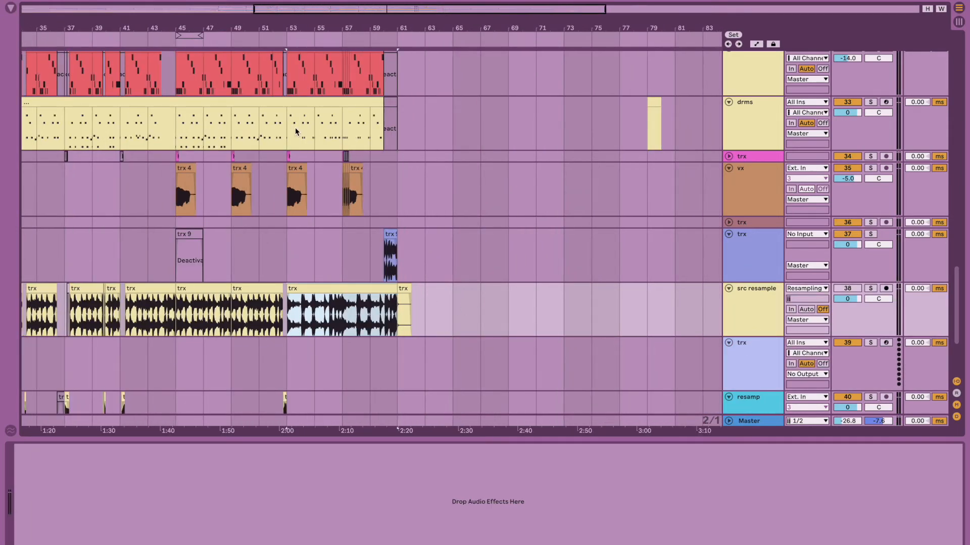
scroll(289, 262, "down", 5)
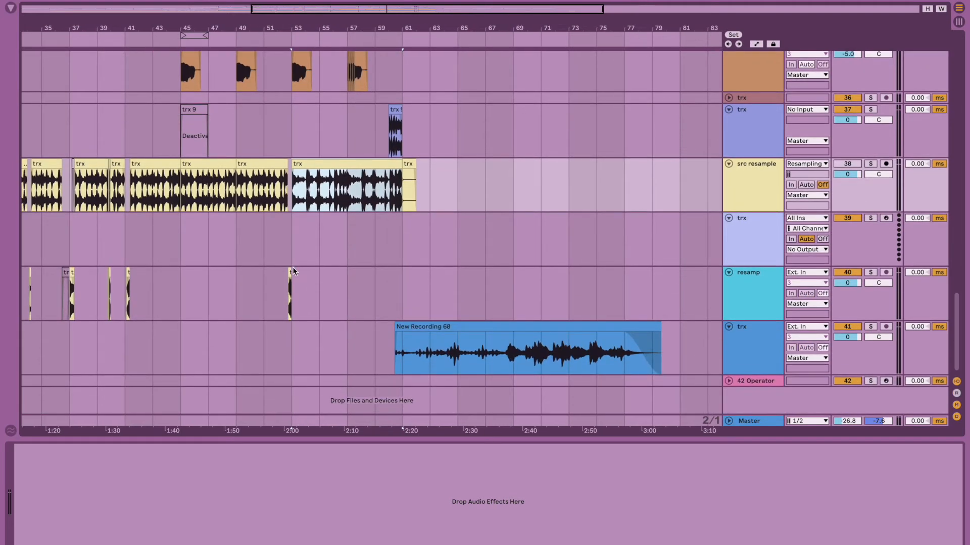
- Search the turquoise collection for "grn" and load the grnltr.adg rack onto the new track
left_click(11, 8)
left_click(70, 11)
type("grn")
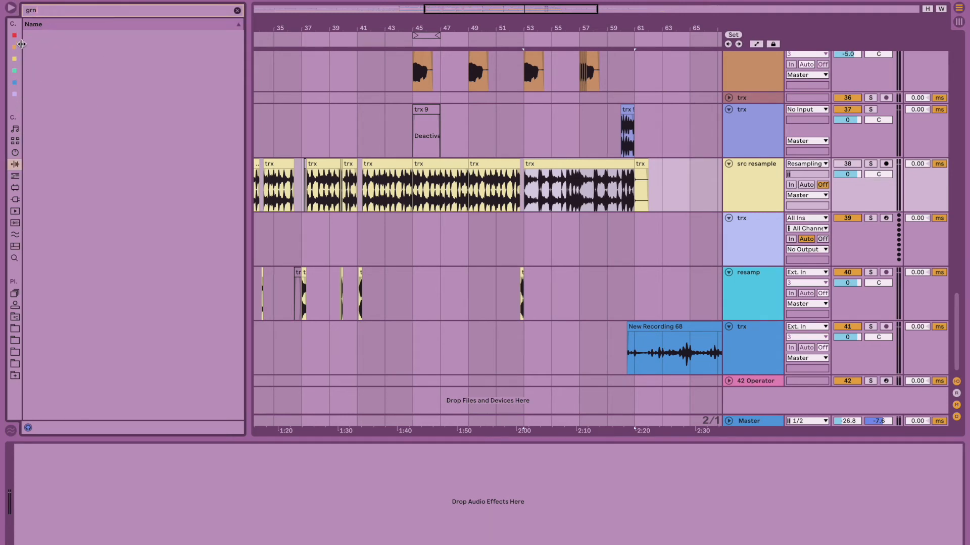
left_click(17, 73)
left_click(66, 40)
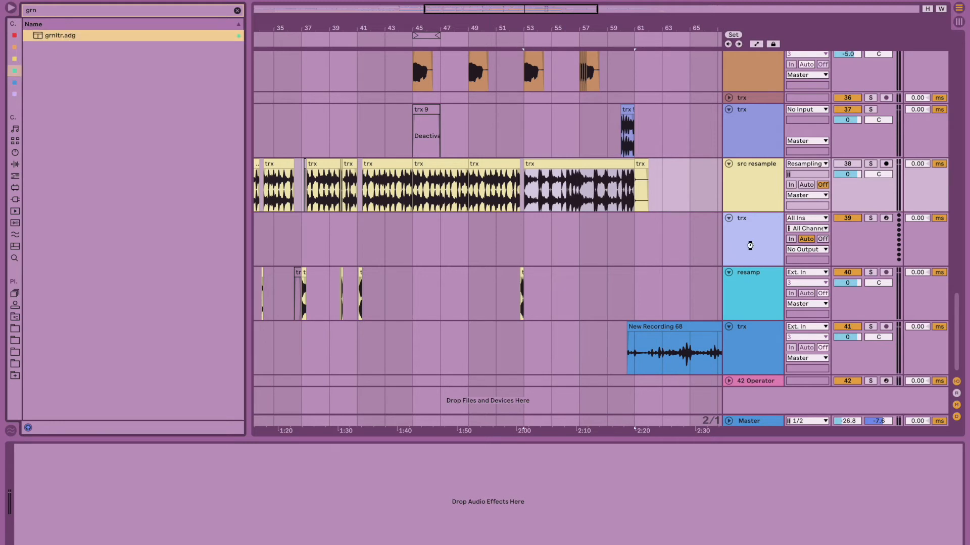
left_click_drag(750, 246, 750, 245)
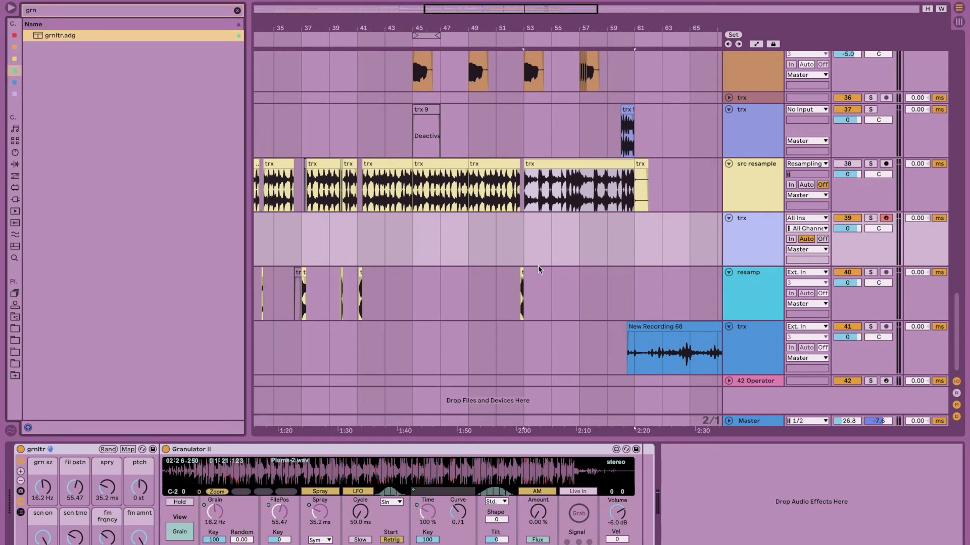
- Load the src resample clip starting at bar 53 into Granulator II as its sample
left_click(755, 183)
left_click(756, 226)
left_click(759, 194)
left_click_drag(584, 164, 412, 473)
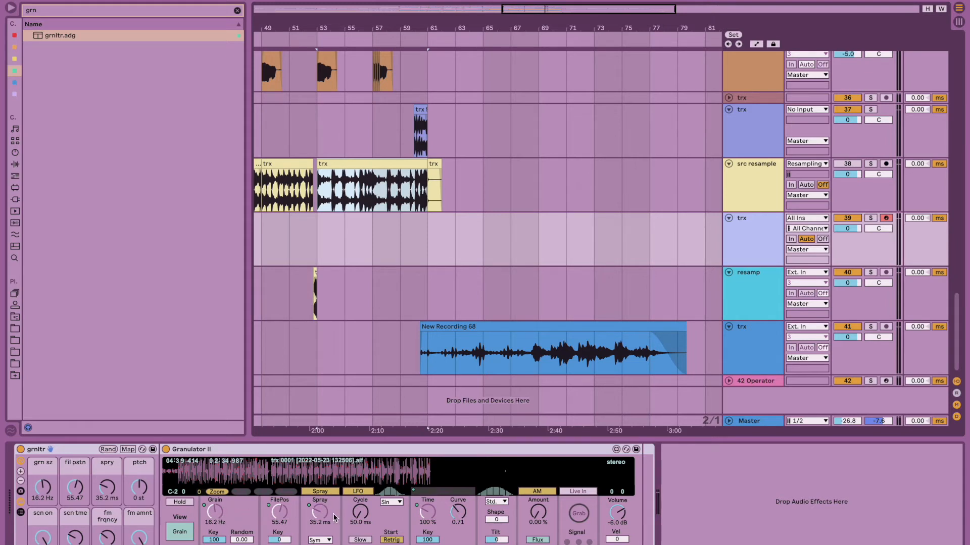
- Play the granulated sample while trying a 63.0 Hz grain size, 5.51 file position, 20.0 s spray and +7 st pitch
scroll(356, 311, "left", 3)
left_click(371, 237)
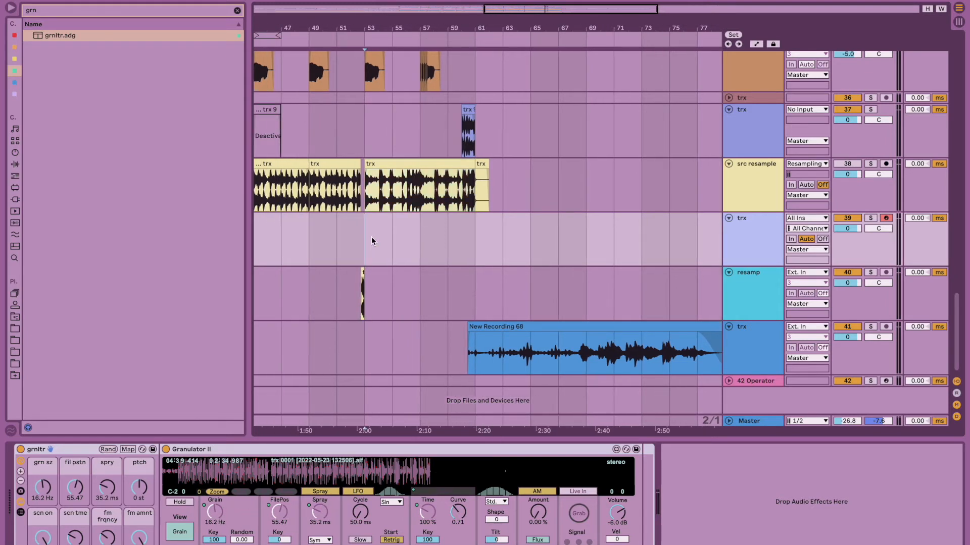
key("a")
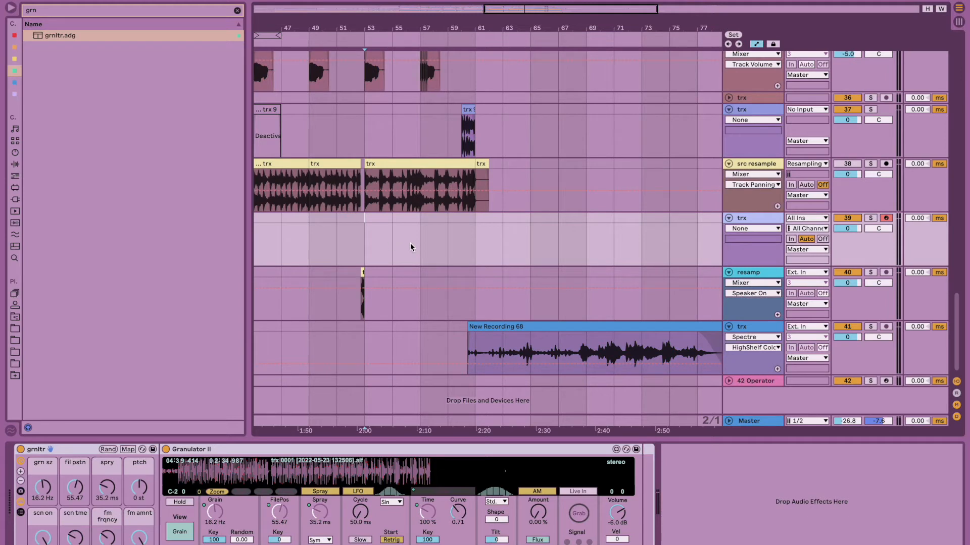
key("a")
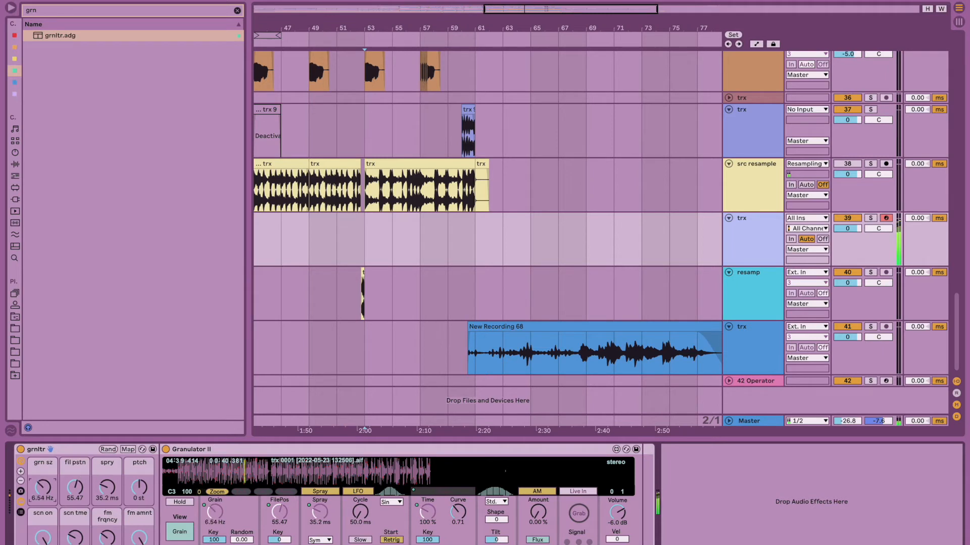
left_click_drag(75, 488, 58, 526)
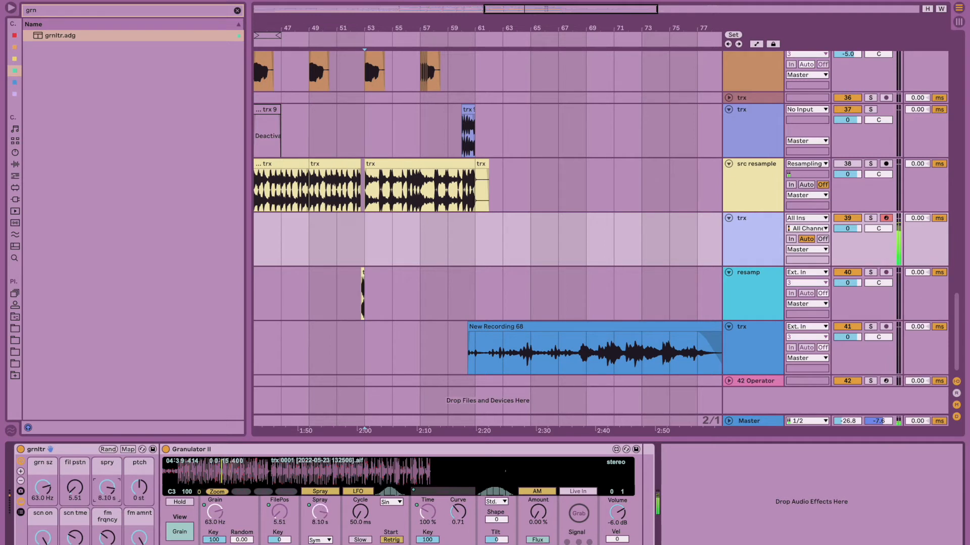
mouse_move(139, 488)
left_mouse_down()
mouse_move(139, 497)
mouse_move(139, 488)
left_mouse_up()
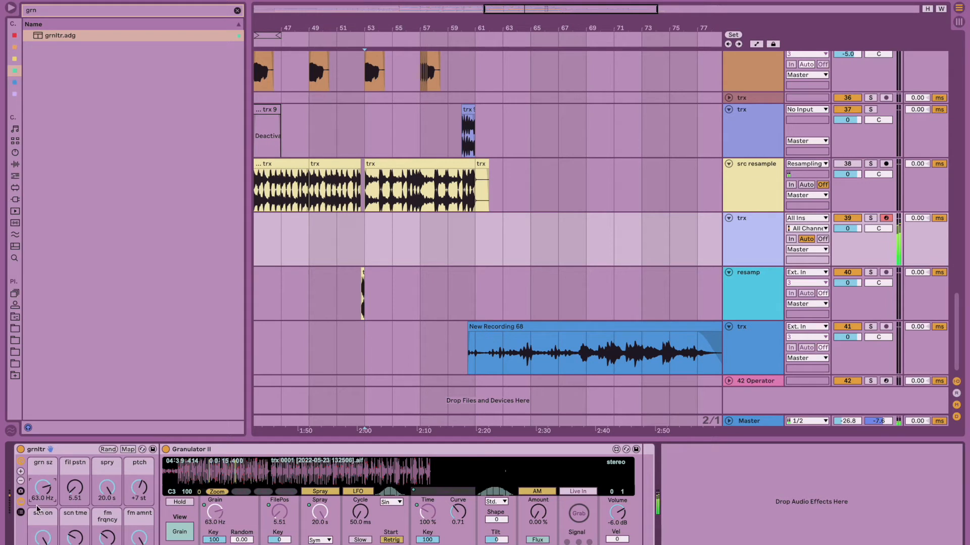
- Turn on scanning at 114 % time, with grain size 46.9 Hz, file position 38.58, spray 433 ms and pitch -3 st
left_click_drag(43, 488, 43, 497)
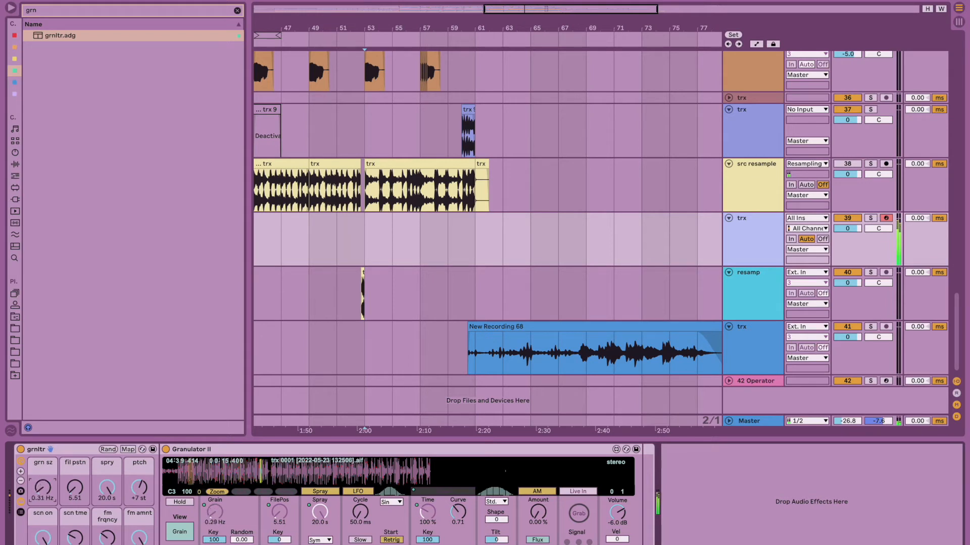
left_click_drag(75, 487, 75, 477)
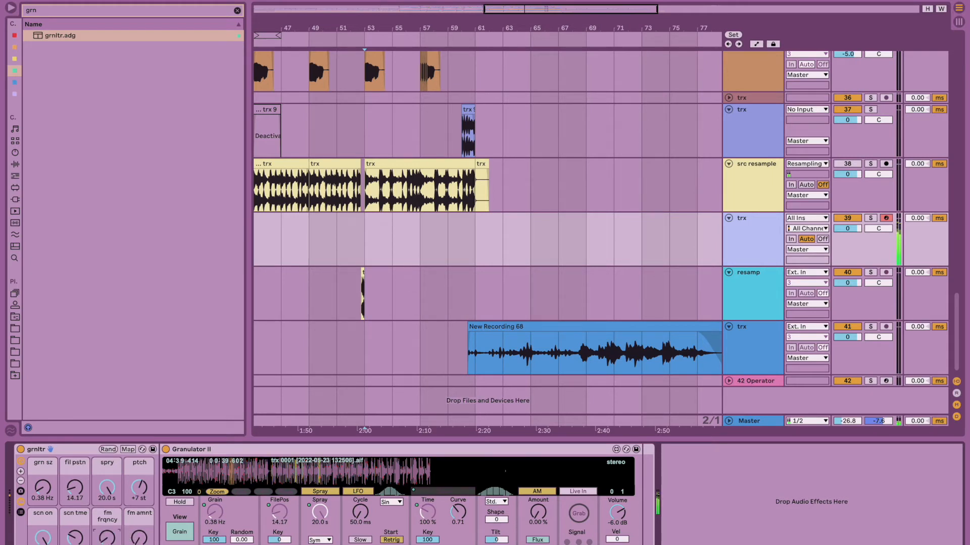
left_click_drag(75, 538, 75, 533)
left_click_drag(45, 542, 44, 537)
left_click_drag(43, 487, 107, 500)
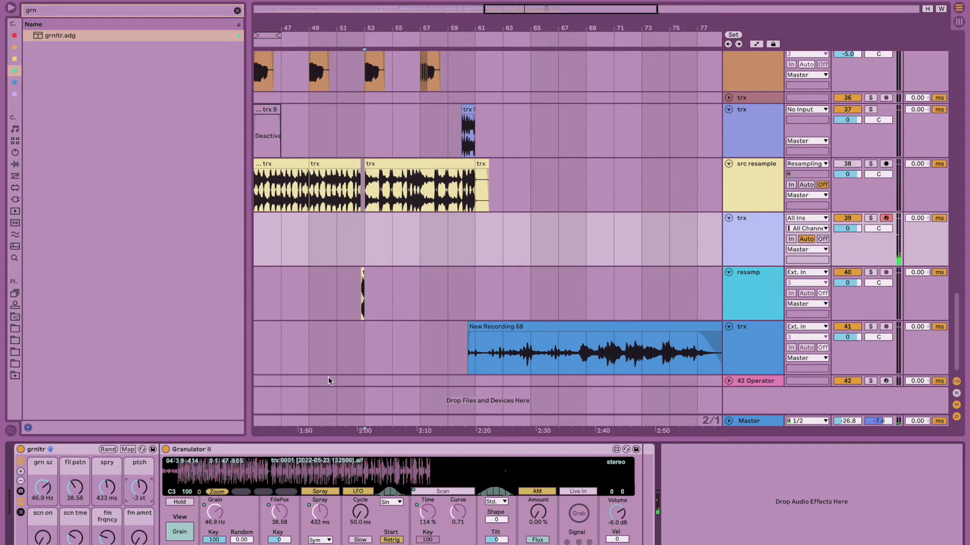
- Play the arrangement from bar 53 and hide the browser during playback
left_click(368, 249)
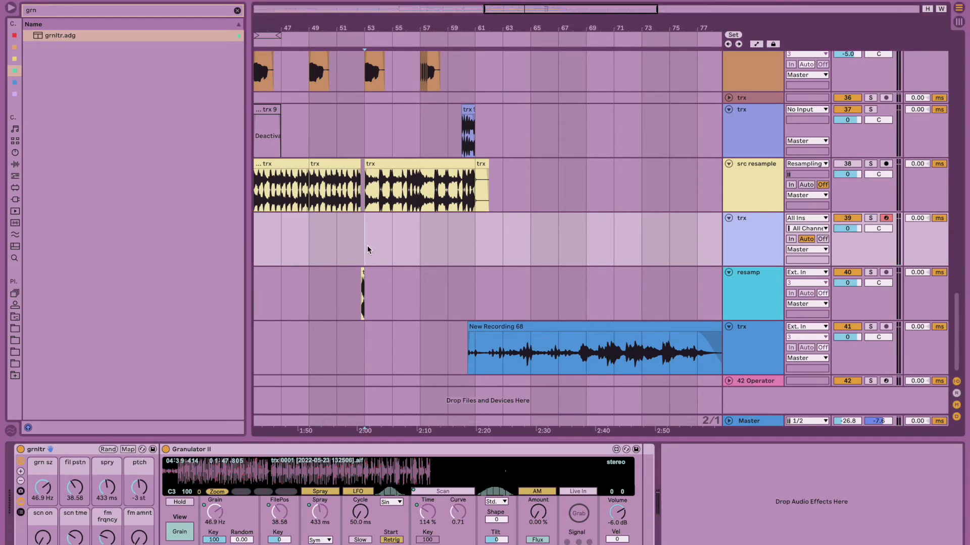
scroll(428, 287, "up", 3)
scroll(428, 286, "down", 1)
scroll(428, 287, "right", 1)
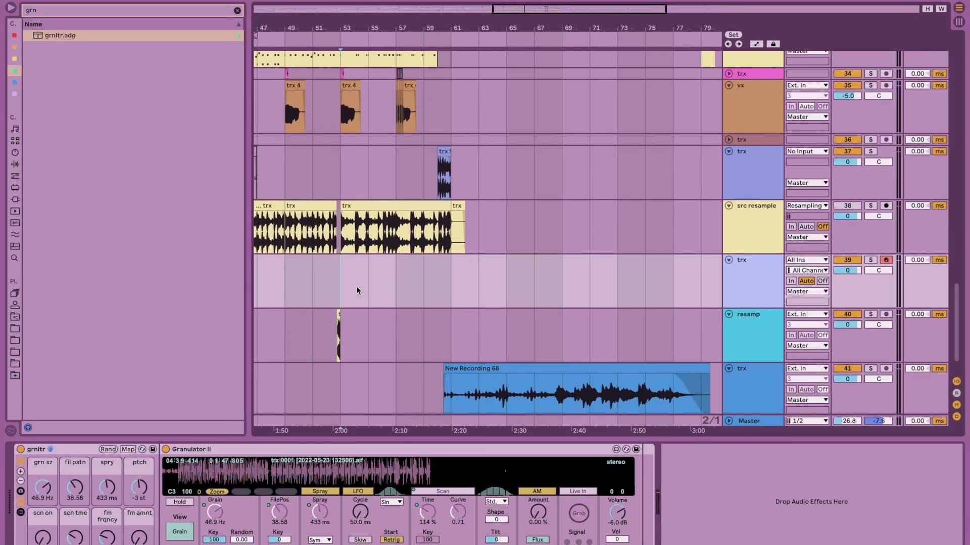
key("space")
scroll(618, 280, "down", 2)
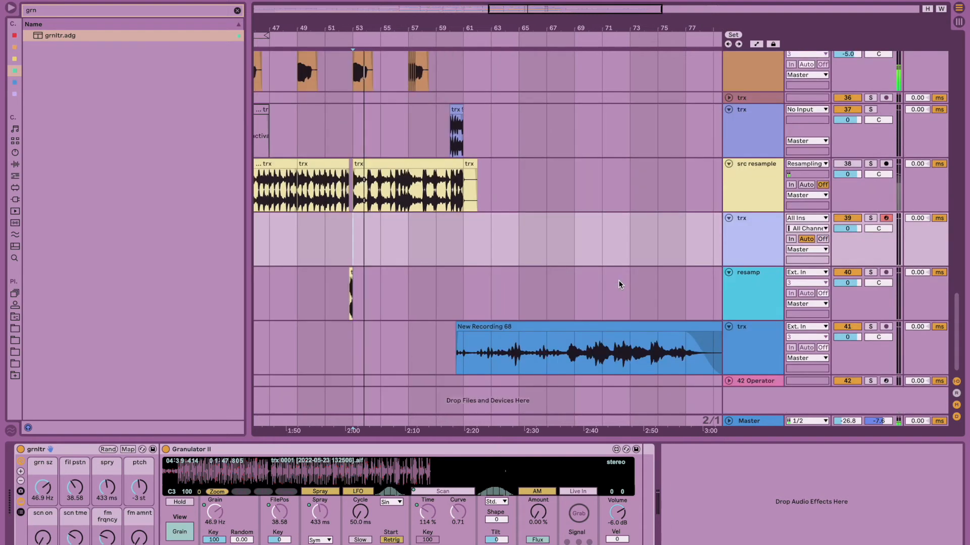
scroll(618, 280, "right", 1)
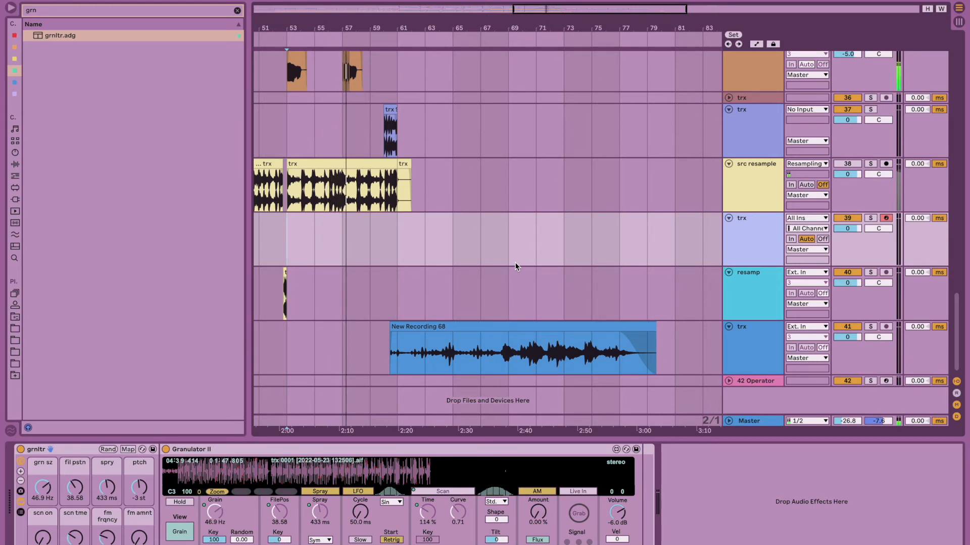
left_click(10, 8)
scroll(332, 326, "left", 5)
scroll(332, 327, "up", 3)
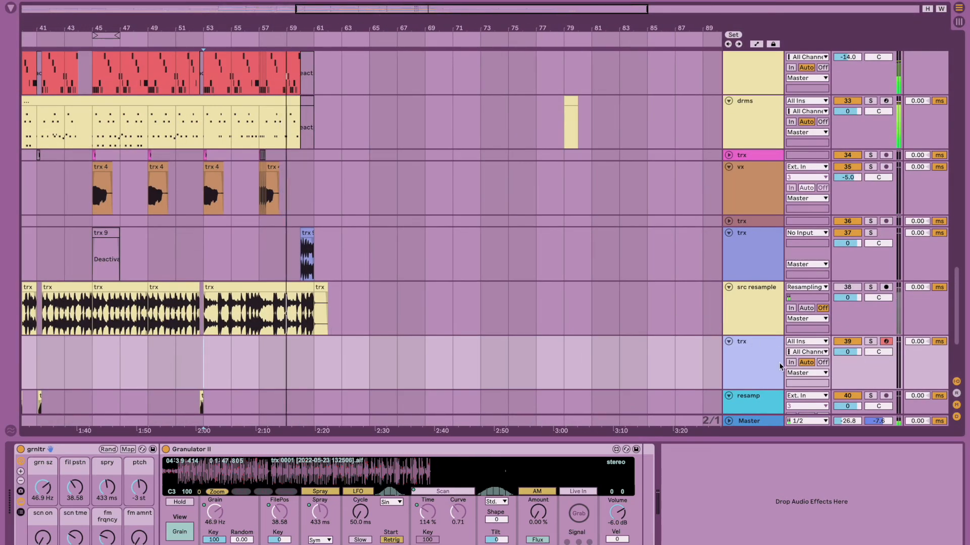
- Open the trx 9 clip at bar 60, unfold its envelopes and examine the clip envelope parameter choices
left_click(388, 239)
double_click(307, 237)
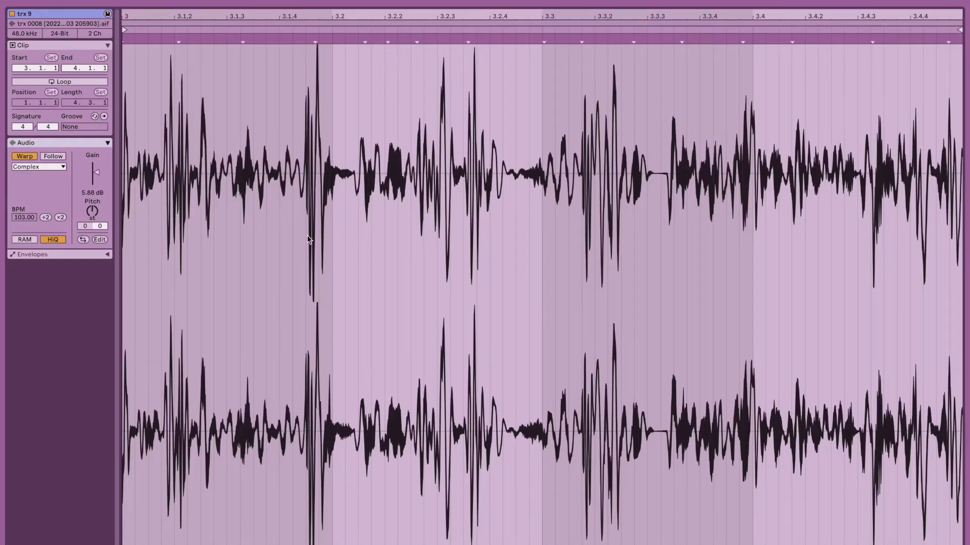
left_click(43, 256)
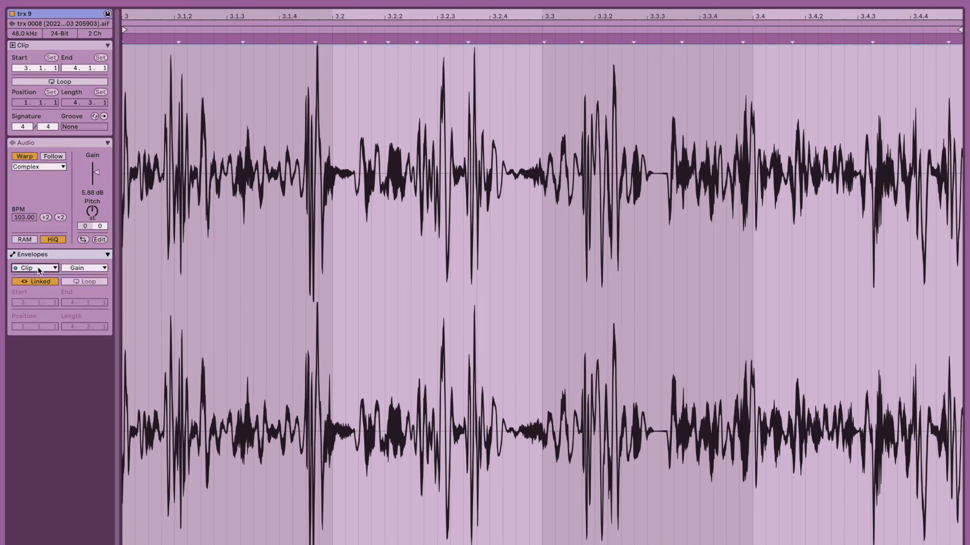
left_click(80, 268)
left_click(85, 288)
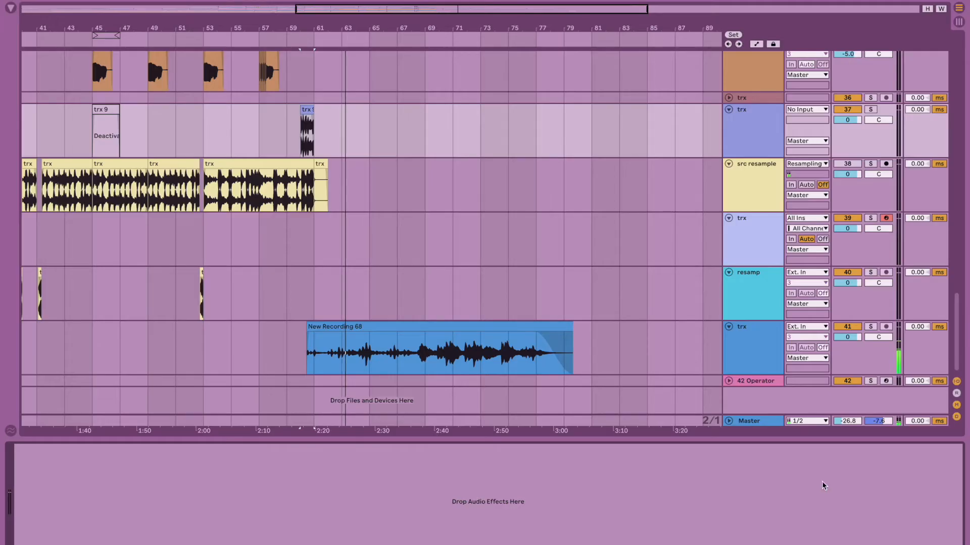
- Select the New Recording 68 clip on track 41 and examine its eq, Glue Compressor and Spectre chain during playback
left_click(399, 327)
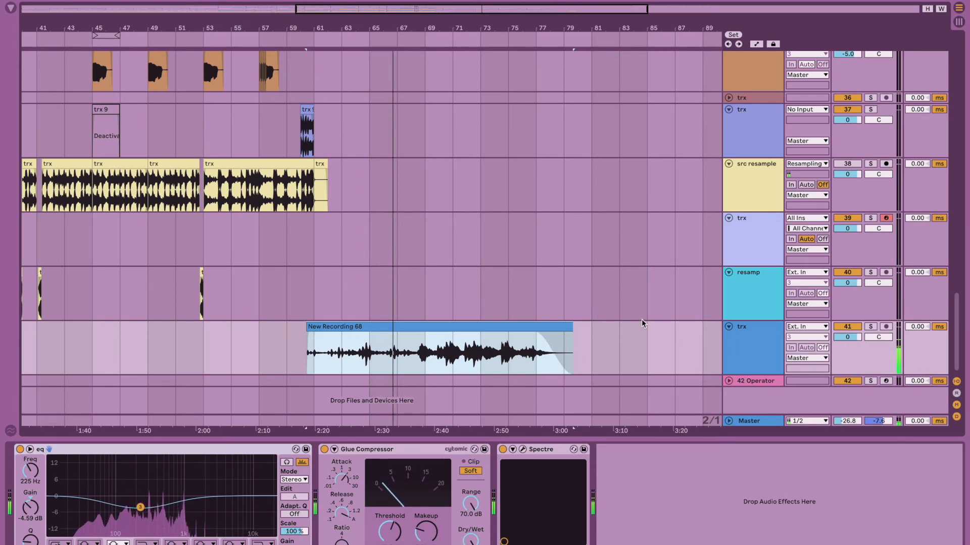
scroll(641, 320, "up", 10)
scroll(642, 319, "down", 10)
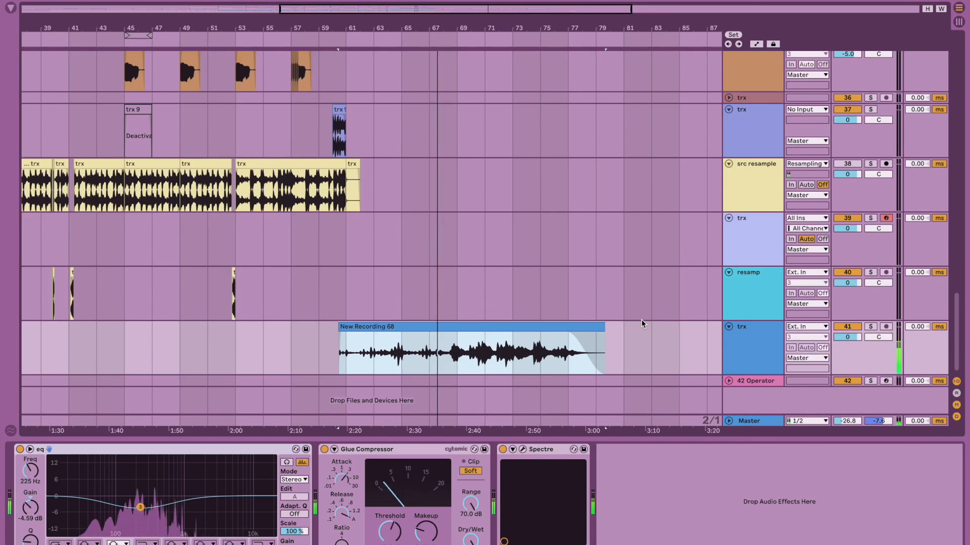